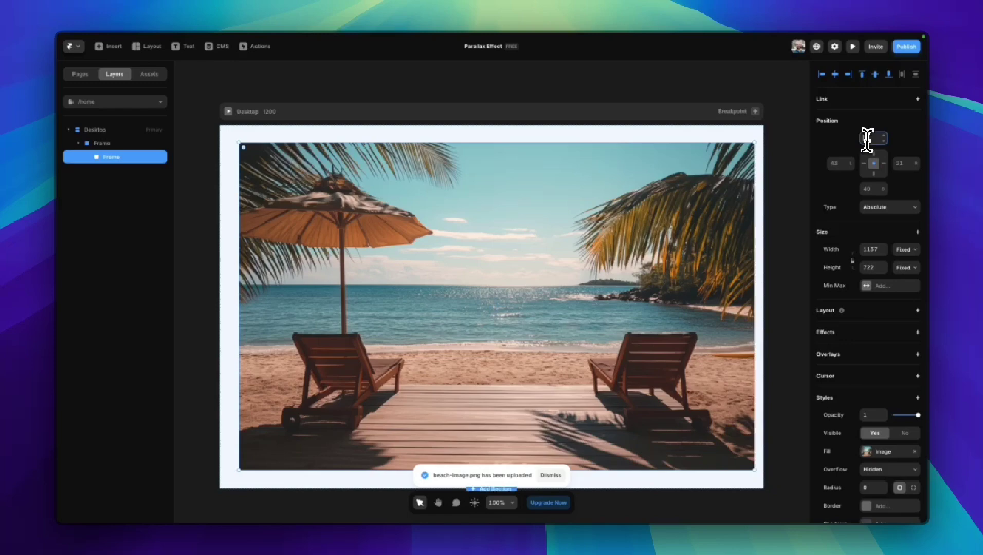
Set the right, bottom and left offsets of the beach image frame to 0 so it fills its parent frame.
left_click(902, 163)
type("0")
left_click(868, 188)
key("BackSpace")
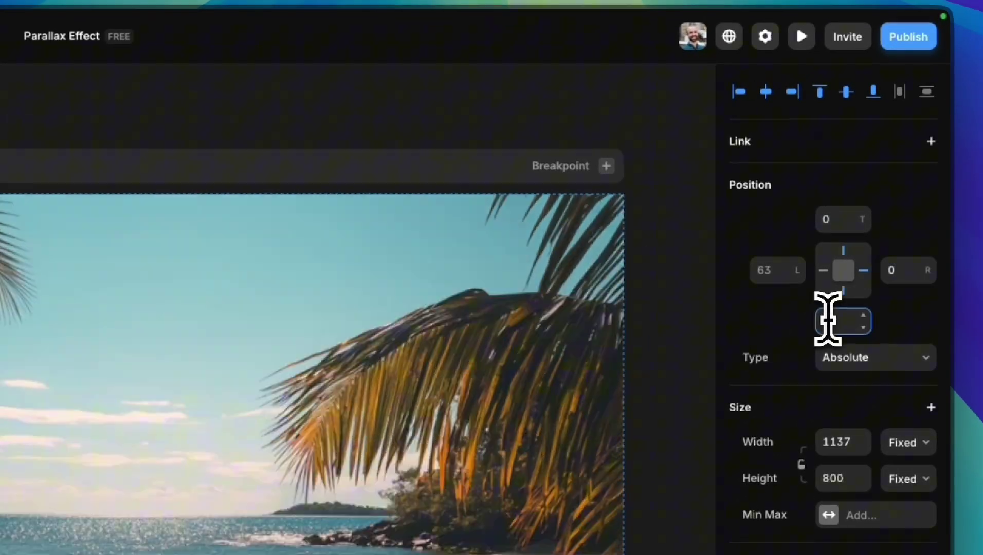
type("0")
left_click(768, 275)
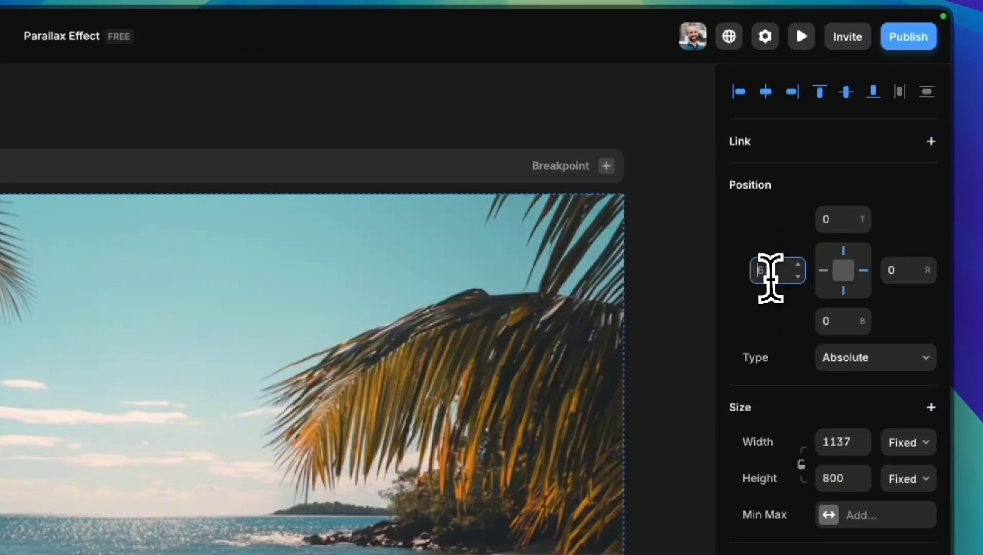
type("0")
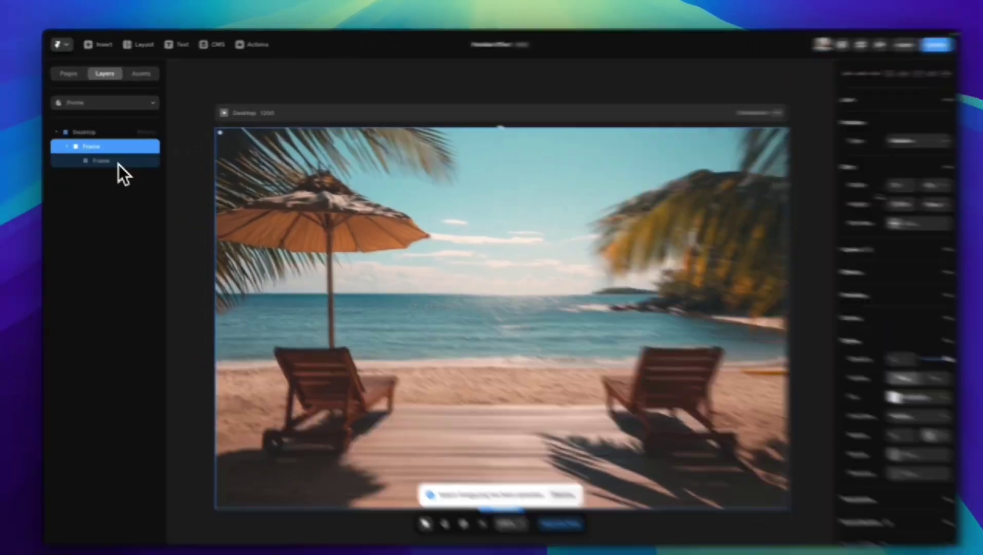
Rename the outer frame as Section and the nested image frame as Background Image, locking the image layer.
double_click(92, 149)
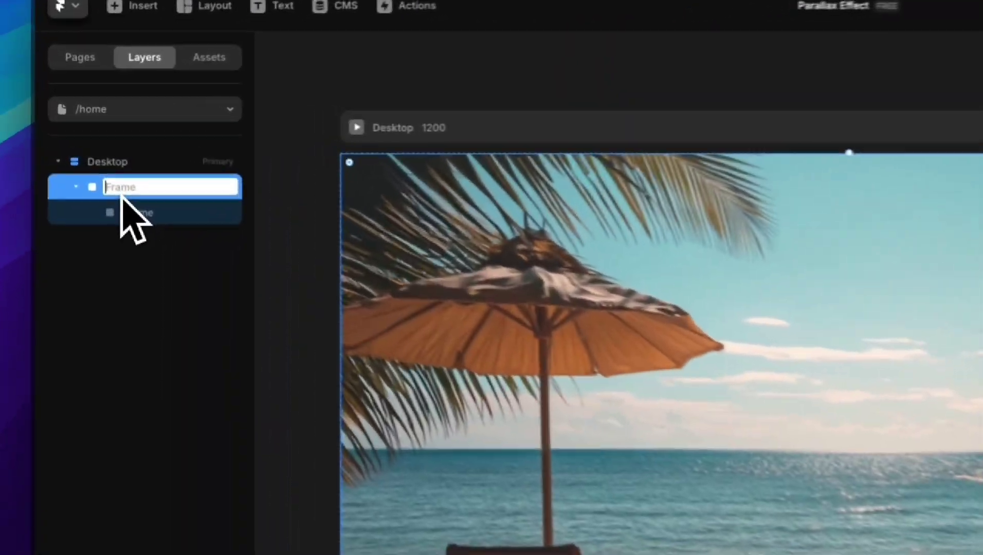
type("Section")
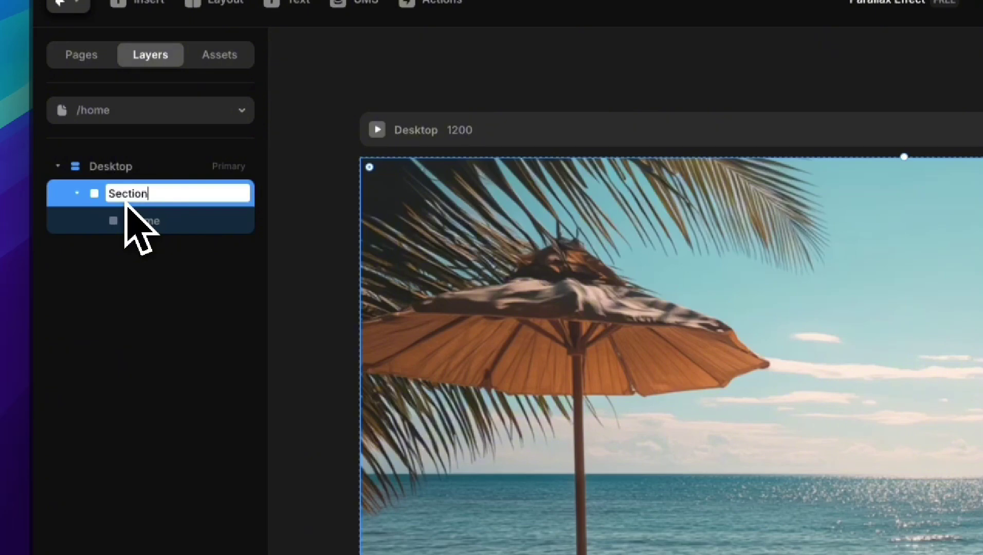
double_click(154, 231)
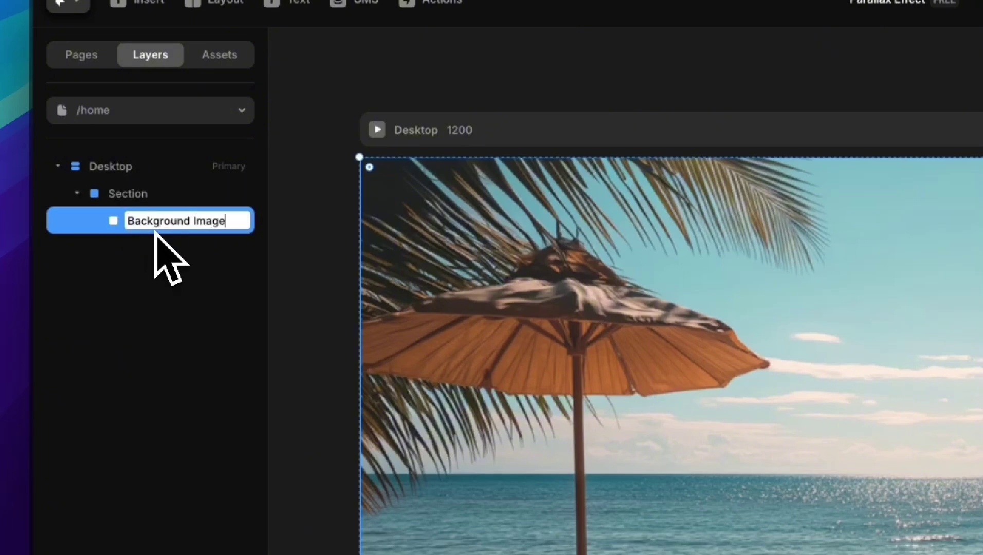
key("Return")
key("super+l")
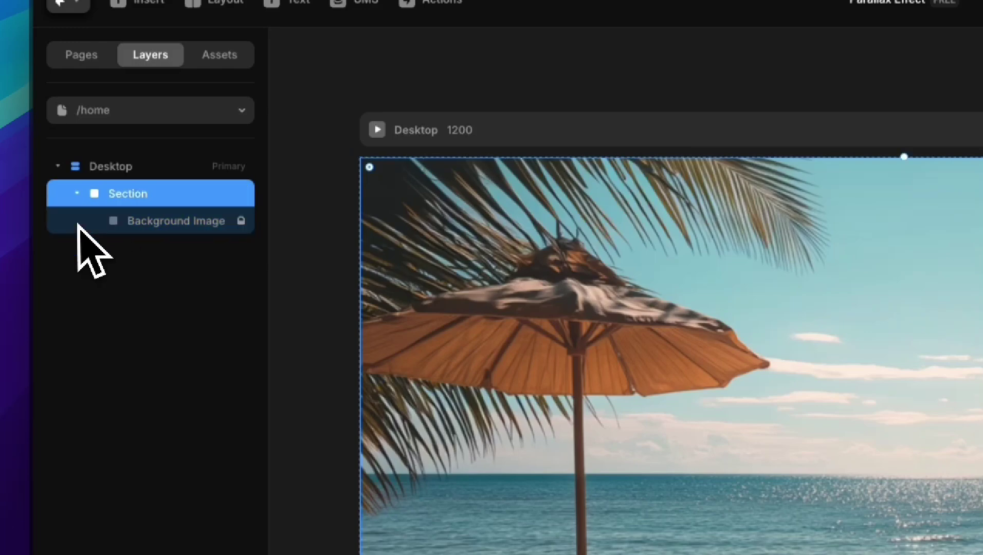
Add the text "Your dream holiday awaits..." centred in the Section over the beach image.
key("t")
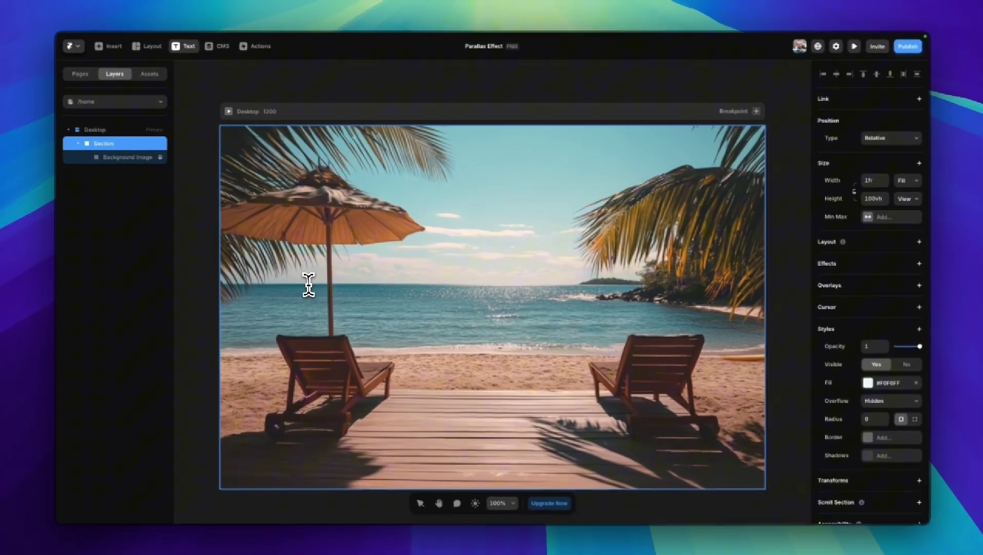
left_click(307, 288)
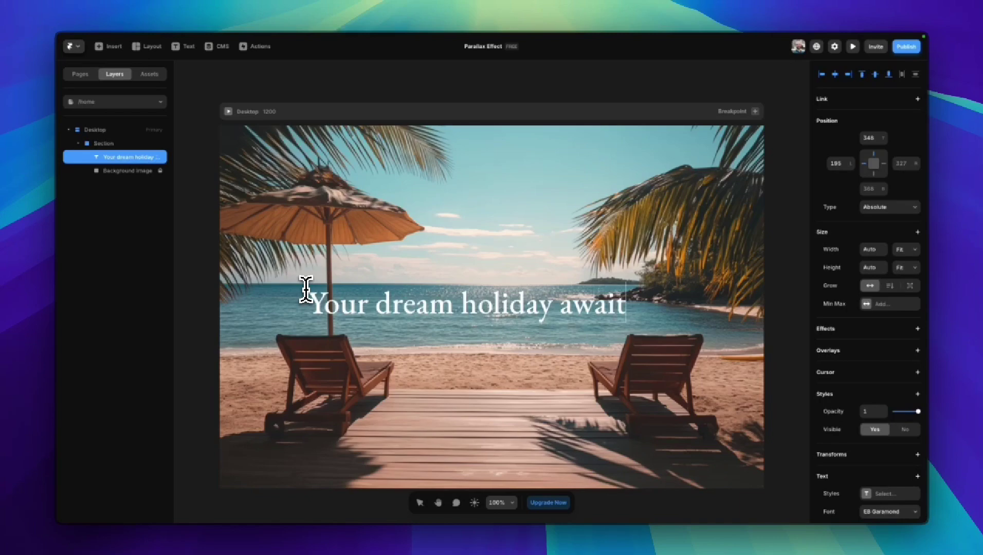
type("Your dream holiday awaits...")
left_click(295, 287)
Add a Brightness filter to the Background Image layer and set it to 65%.
left_click(127, 171)
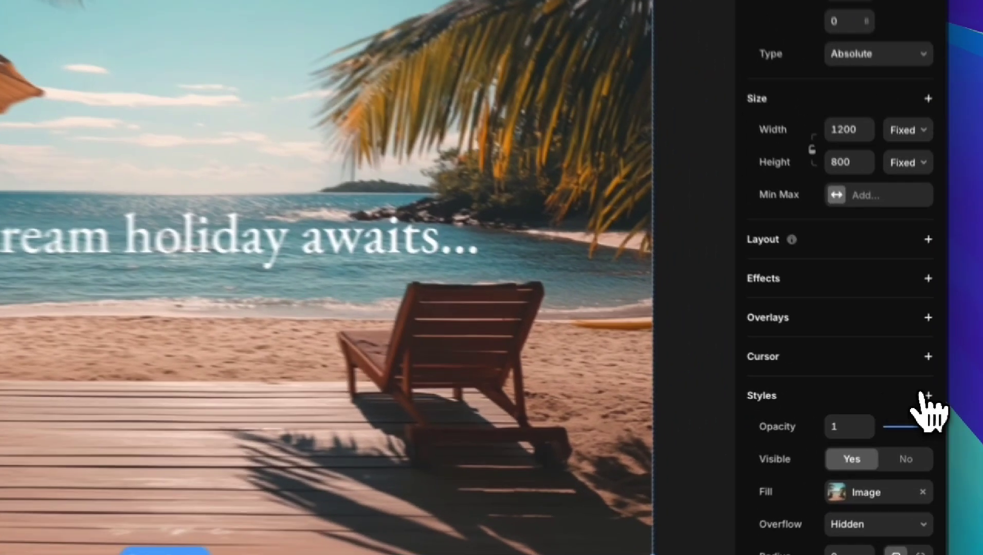
left_click(917, 398)
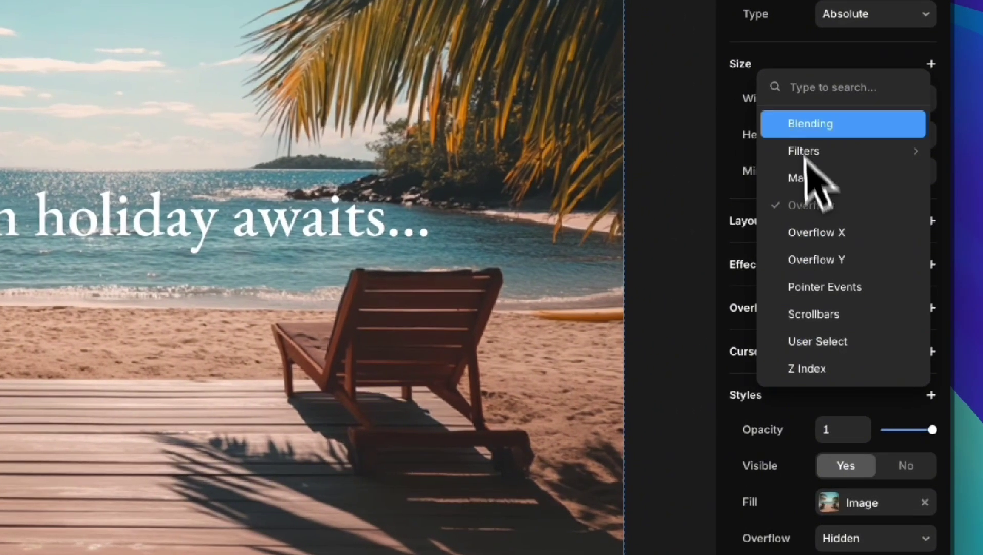
mouse_move(808, 154)
left_click(725, 204)
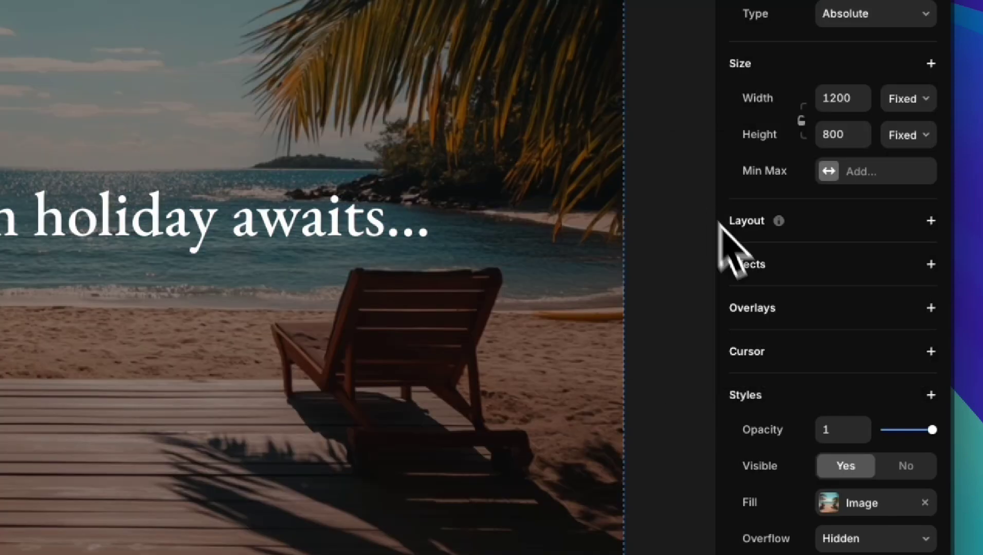
scroll(724, 241, "down", 4)
left_click(837, 377)
type("60")
key("Return")
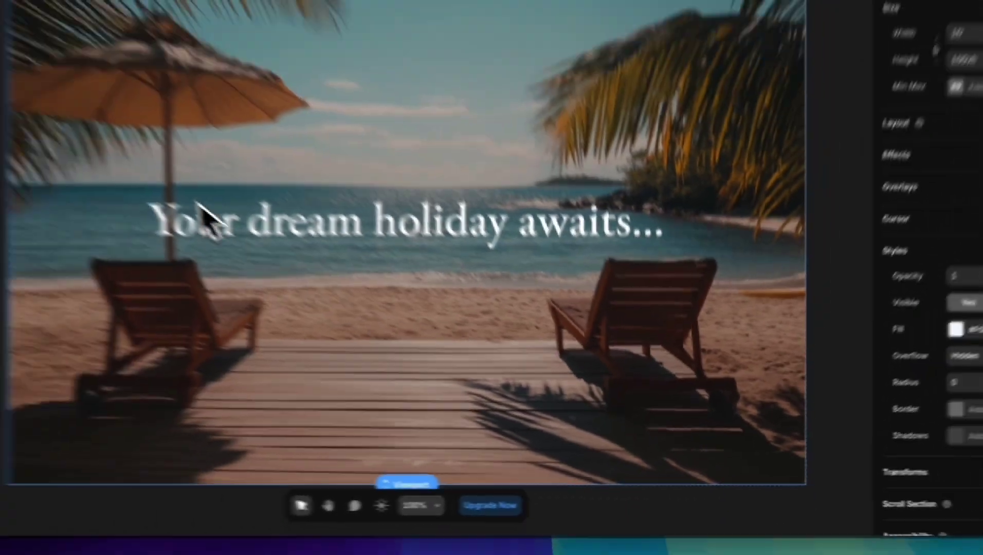
Duplicate the Section and delete the heading text and background image from the copy.
left_click(96, 144)
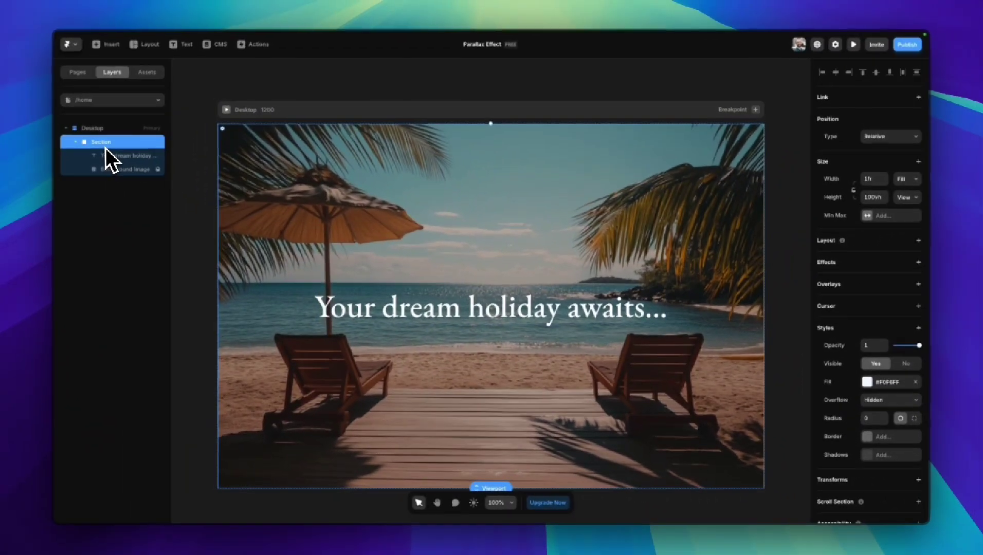
key("super+d")
left_click(114, 197)
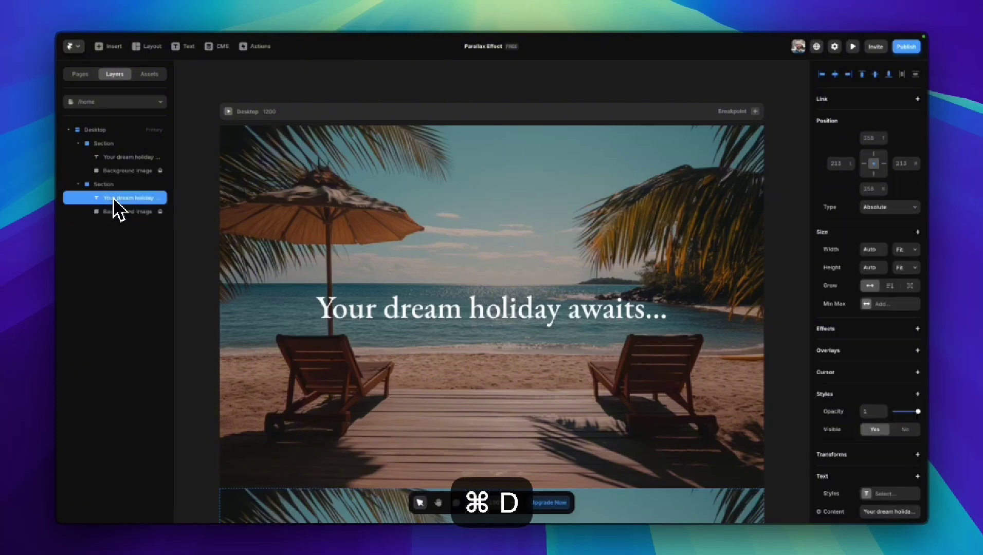
left_click(118, 208, "shift")
key("BackSpace")
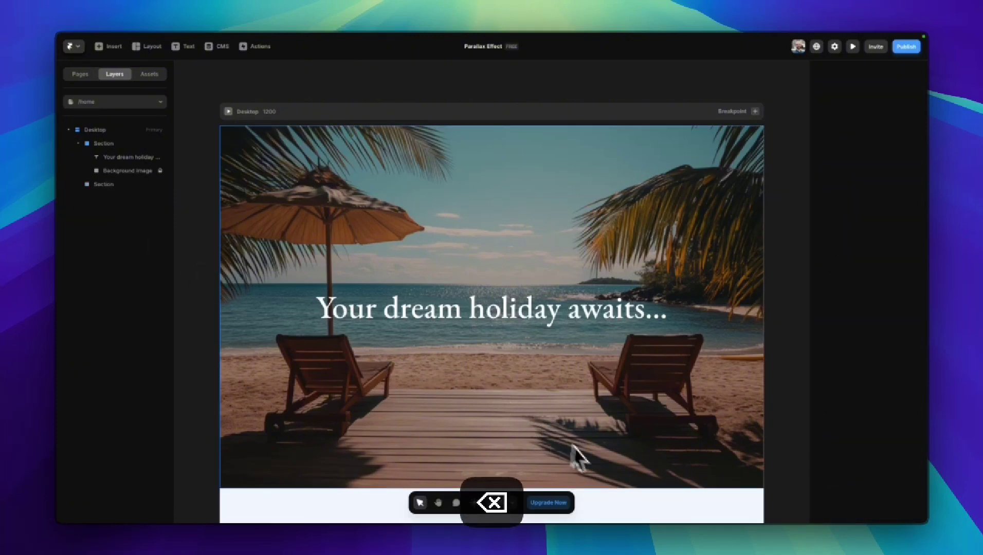
Preview the page and scroll through both sections to check how the image moves without an effect.
key("super+p")
scroll(421, 213, "down", 5)
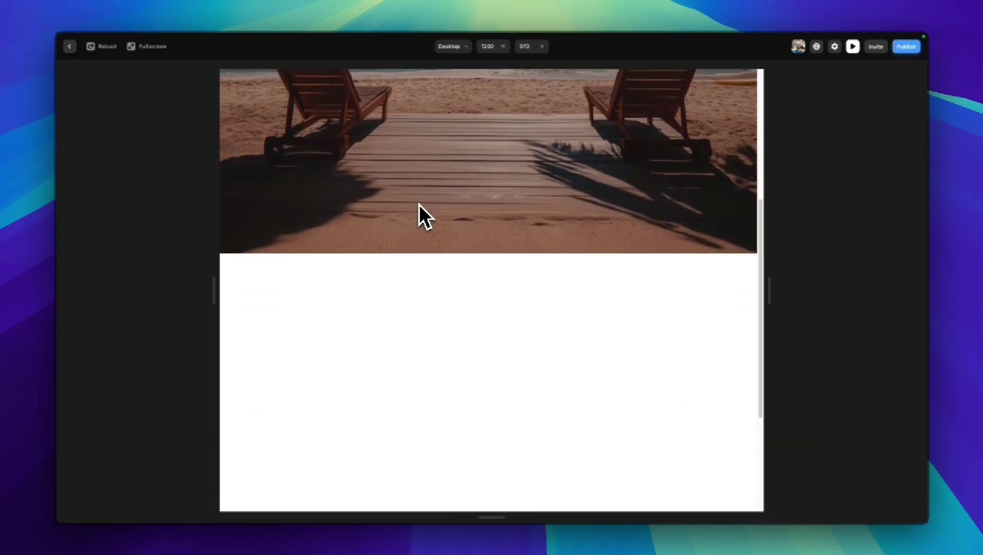
scroll(420, 204, "down", 3)
scroll(420, 204, "up", 10)
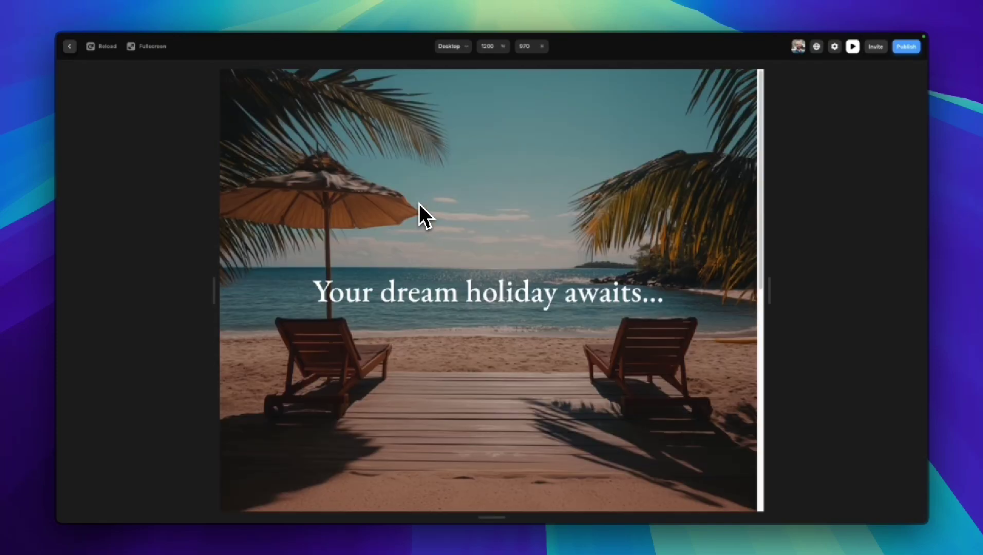
key("Escape")
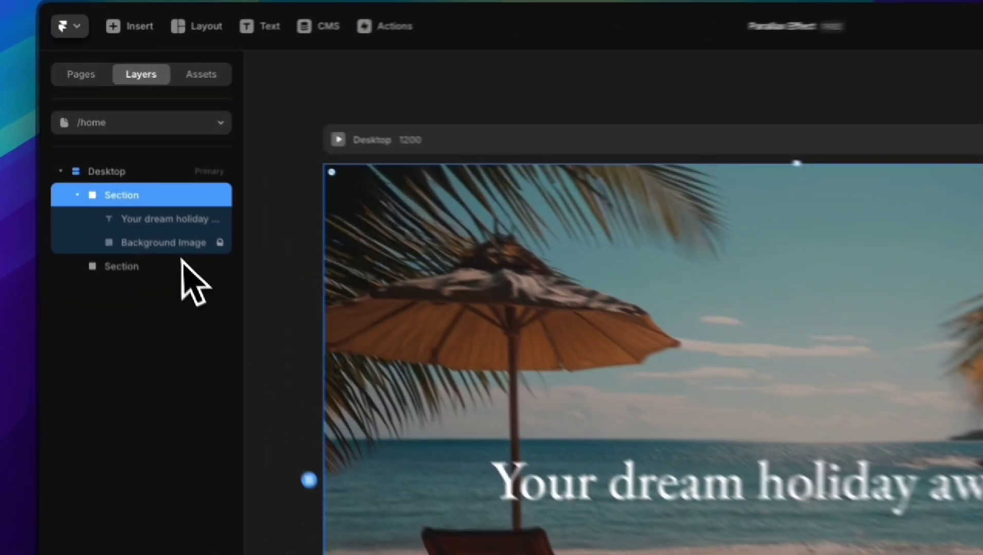
Add a Scroll Speed effect to the Background Image layer with a speed of 70%.
left_click(135, 172)
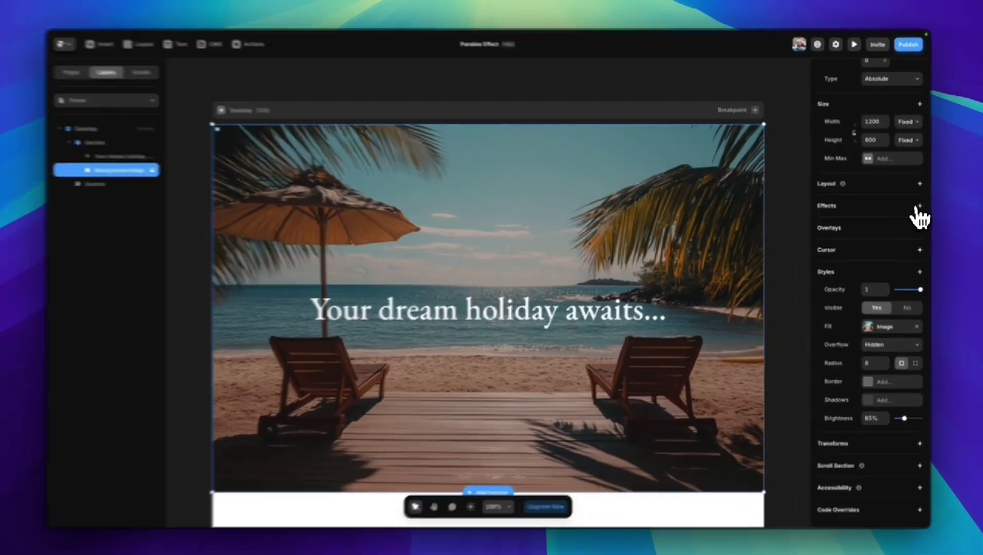
left_click(941, 210)
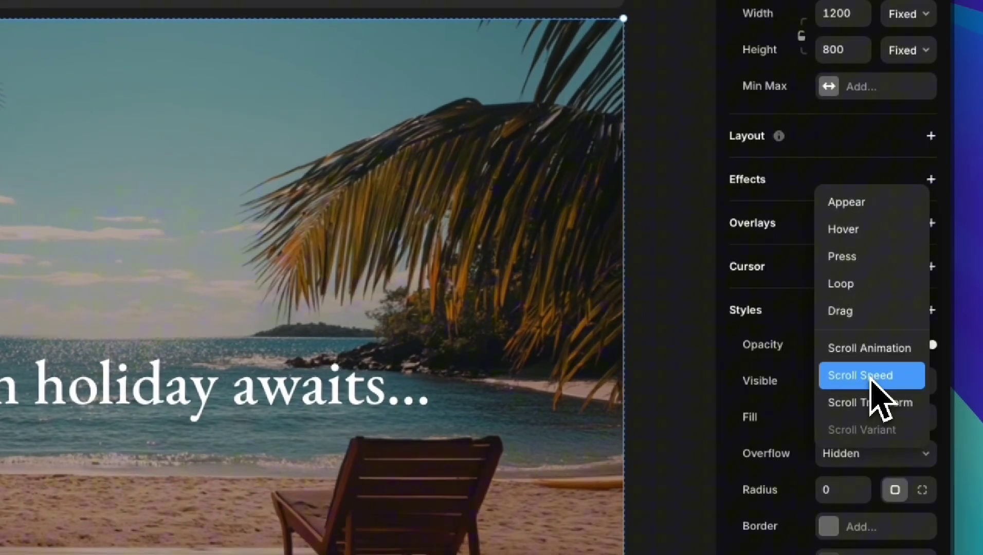
left_click(871, 386)
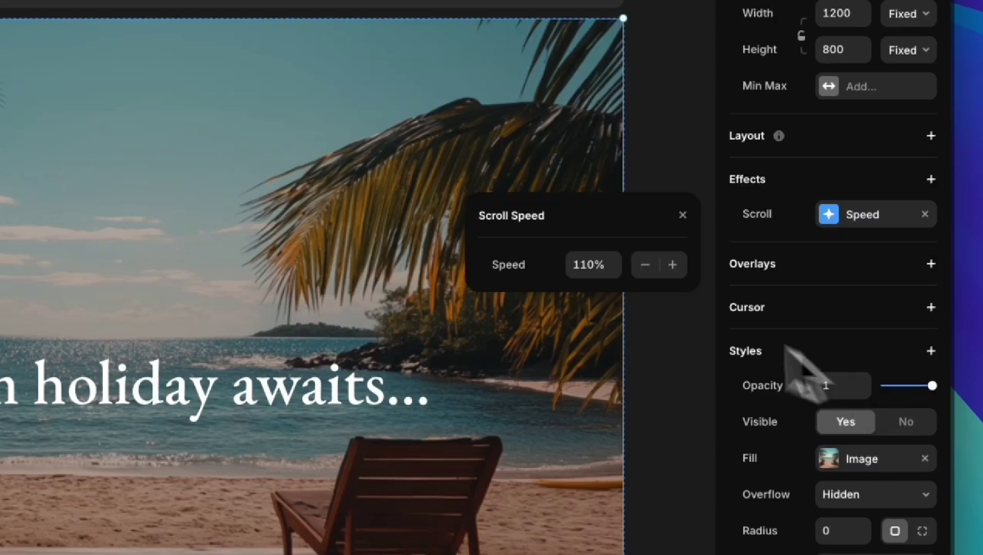
left_click(599, 265)
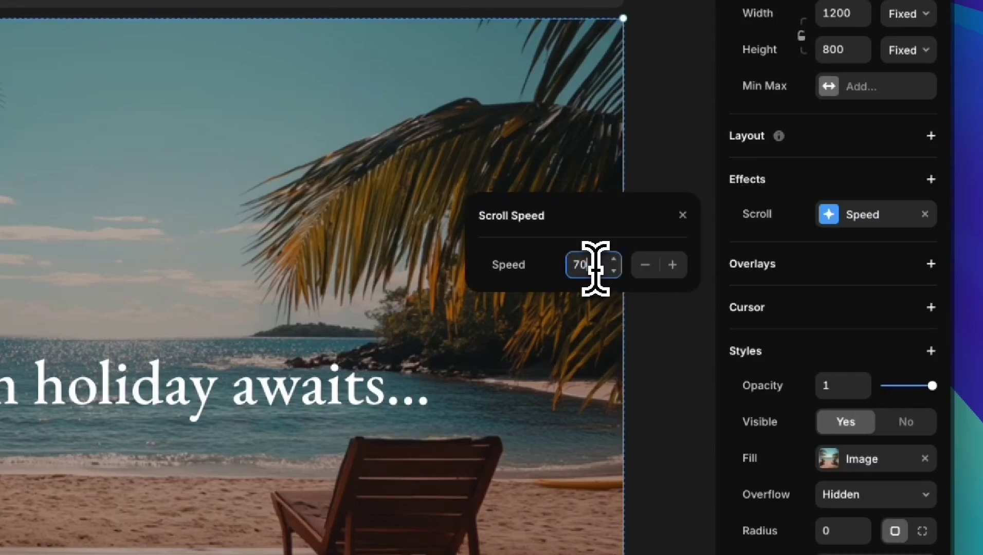
type("70")
key("Return")
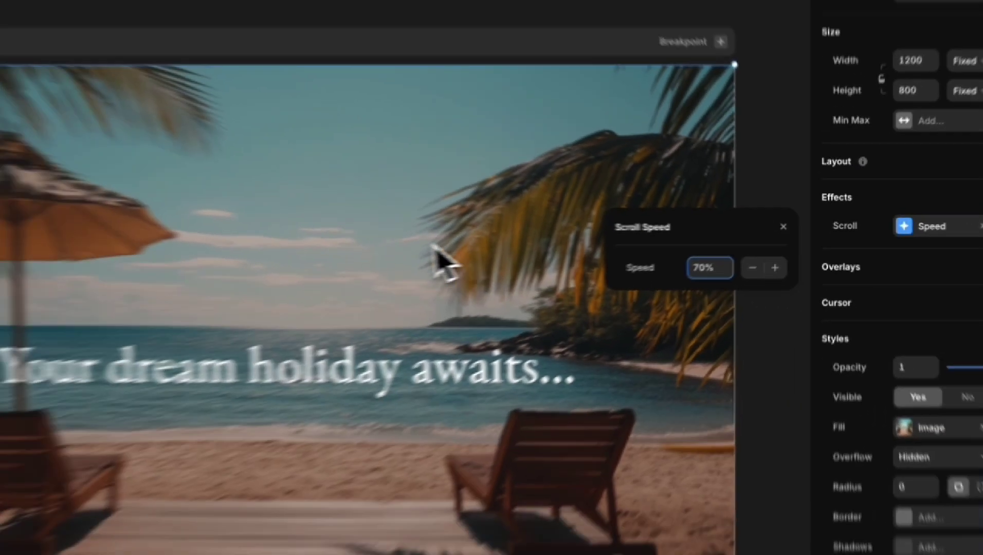
key("Escape")
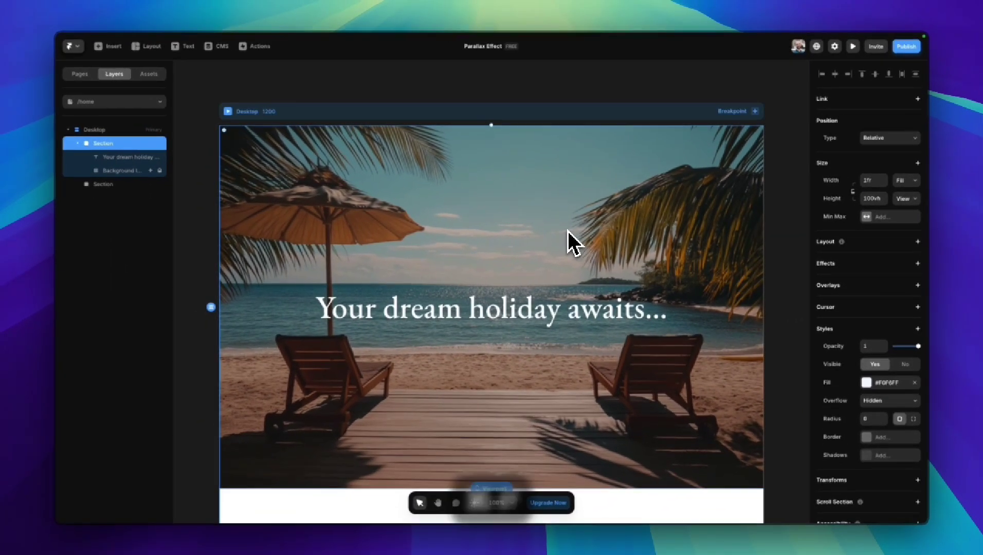
Preview the page and scroll up and down to examine the parallax movement of the background image.
key("super+p")
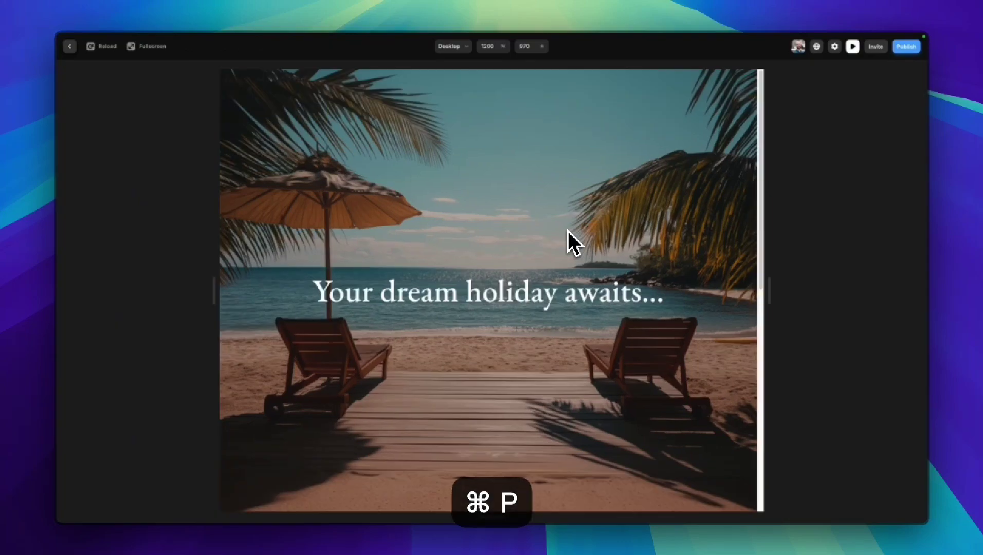
scroll(572, 242, "down", 5)
scroll(572, 242, "down", 5)
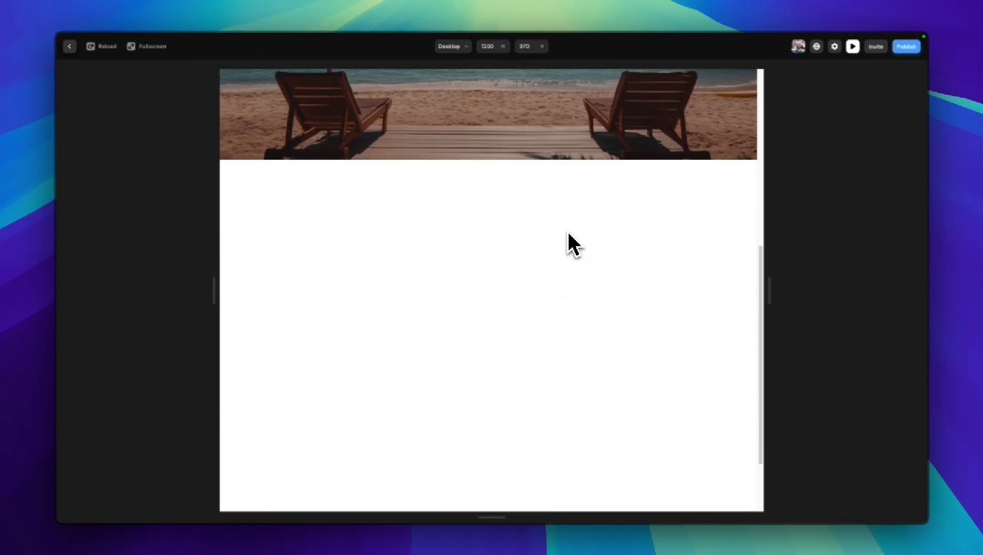
scroll(571, 242, "up", 3)
scroll(572, 242, "up", 5)
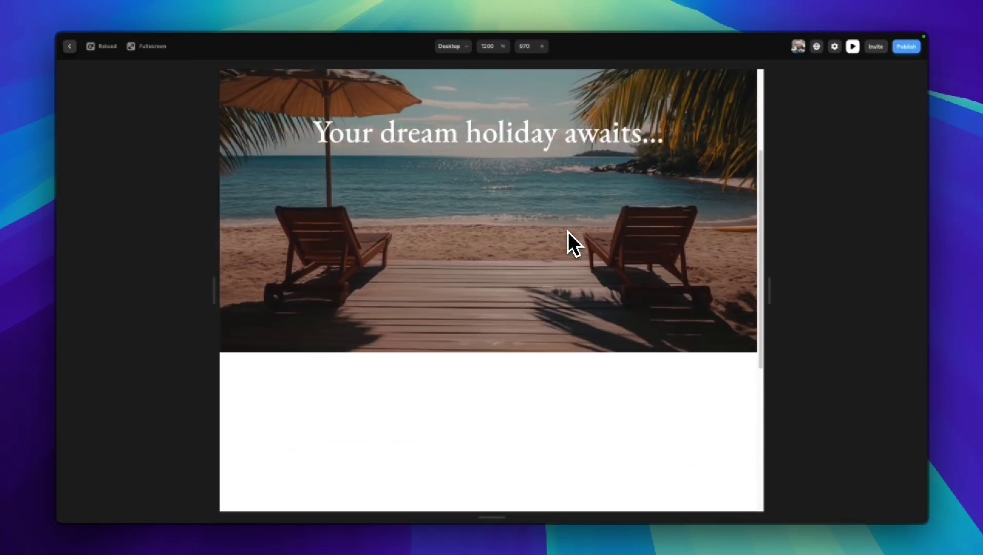
key("Escape")
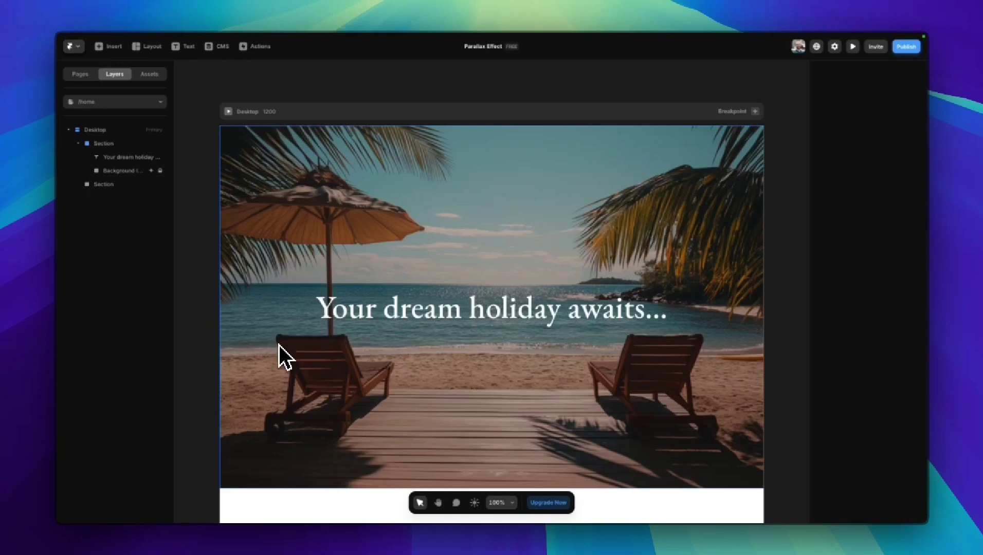
Copy both the image Section and the blank Section and paste them into the Desktop frame below the originals.
left_click(101, 144)
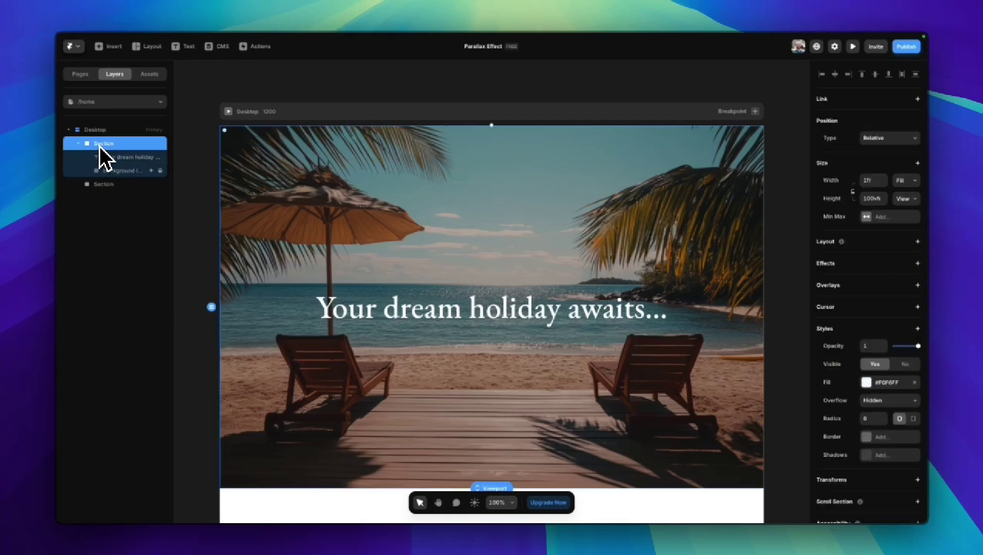
left_click(106, 185, "shift")
key("super+c")
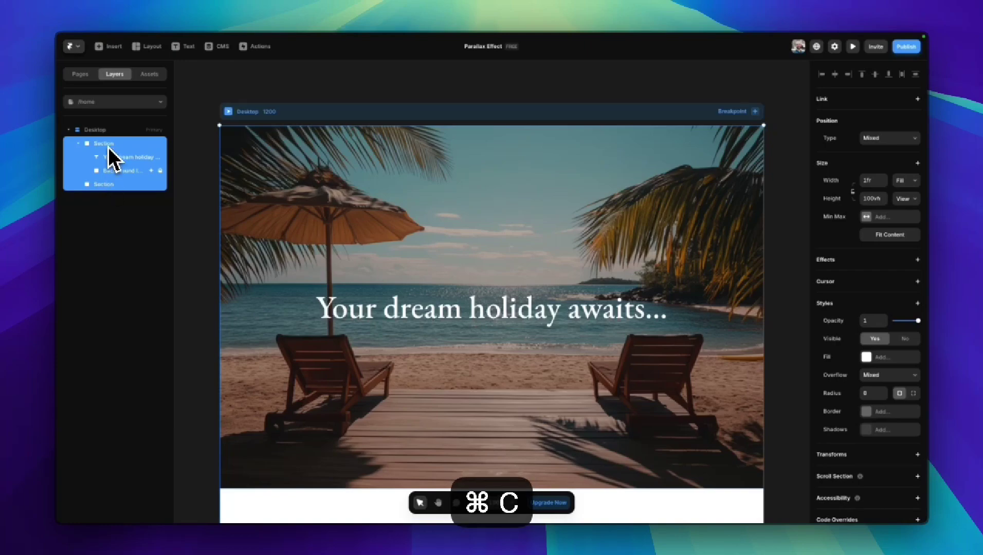
left_click(103, 132)
key("super+v")
scroll(367, 281, "down", 10)
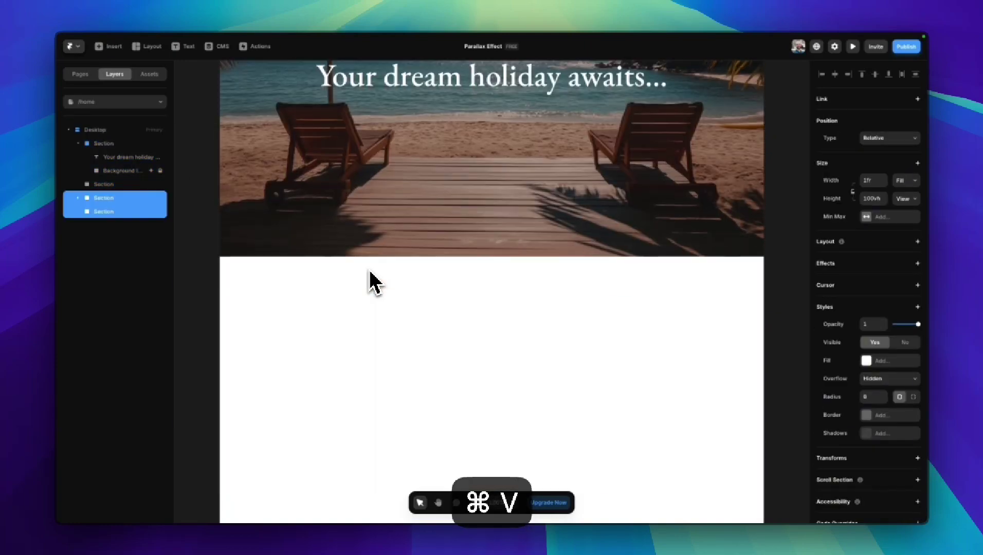
scroll(370, 283, "up", 10)
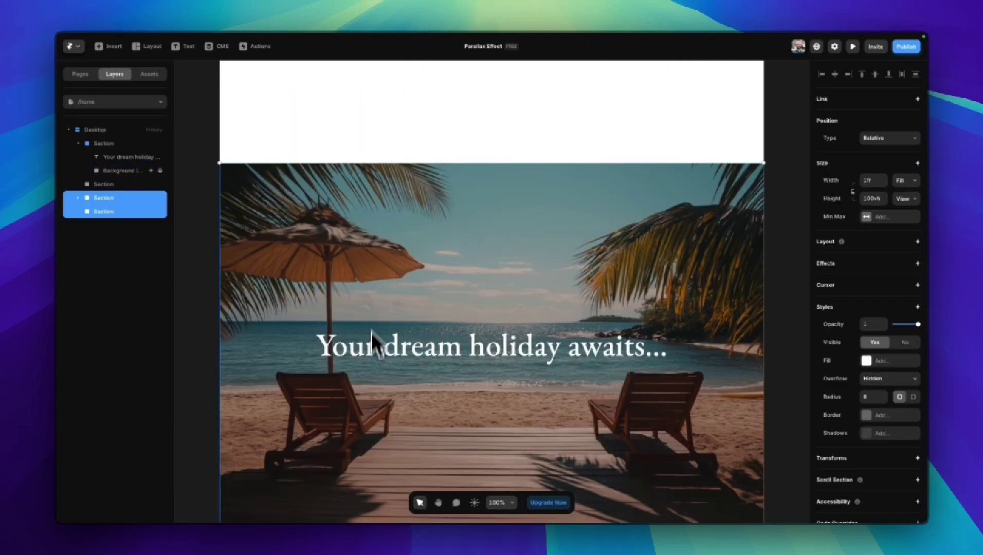
Change the heading text in the pasted image Section to "Reserve your space today".
left_click(78, 197)
left_click(119, 215)
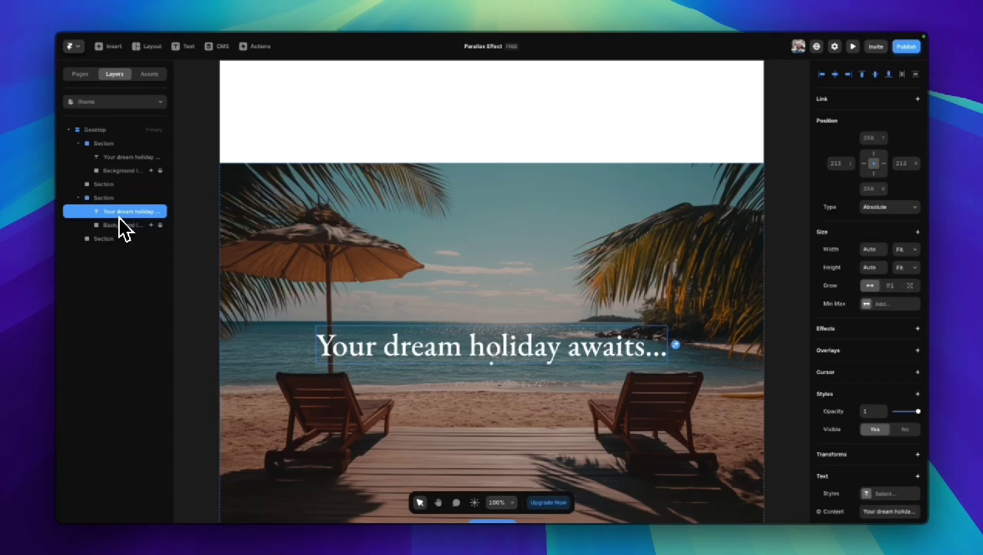
double_click(402, 346)
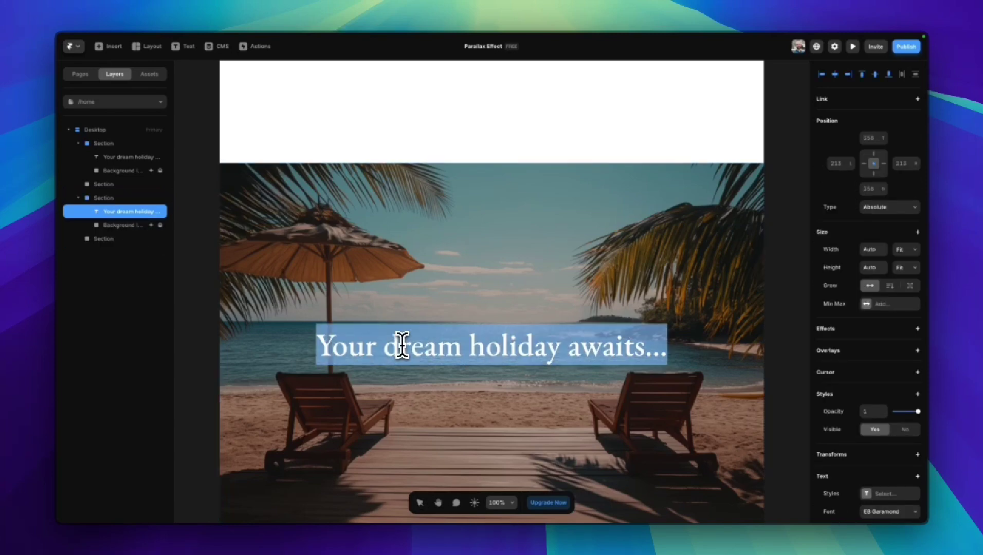
type("Reserve")
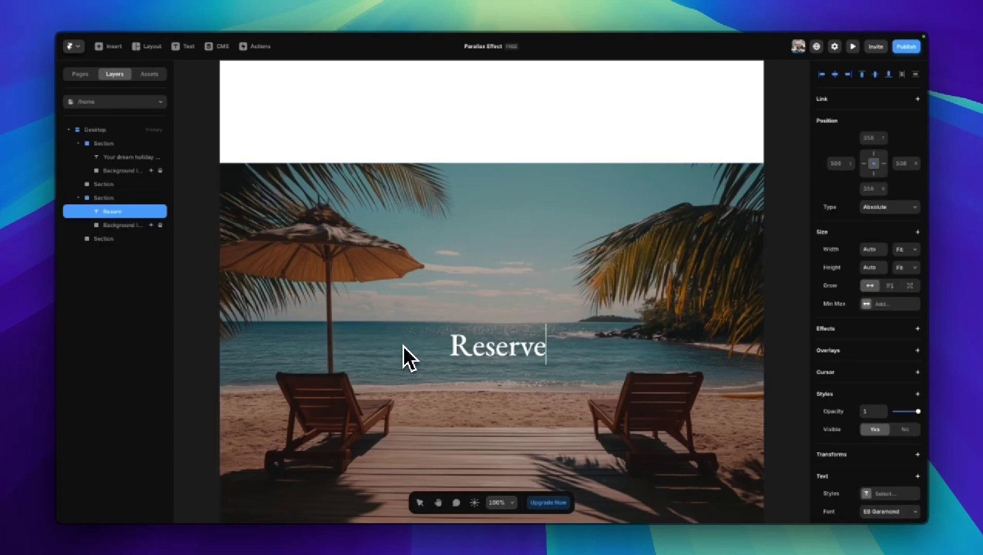
type(" your space today")
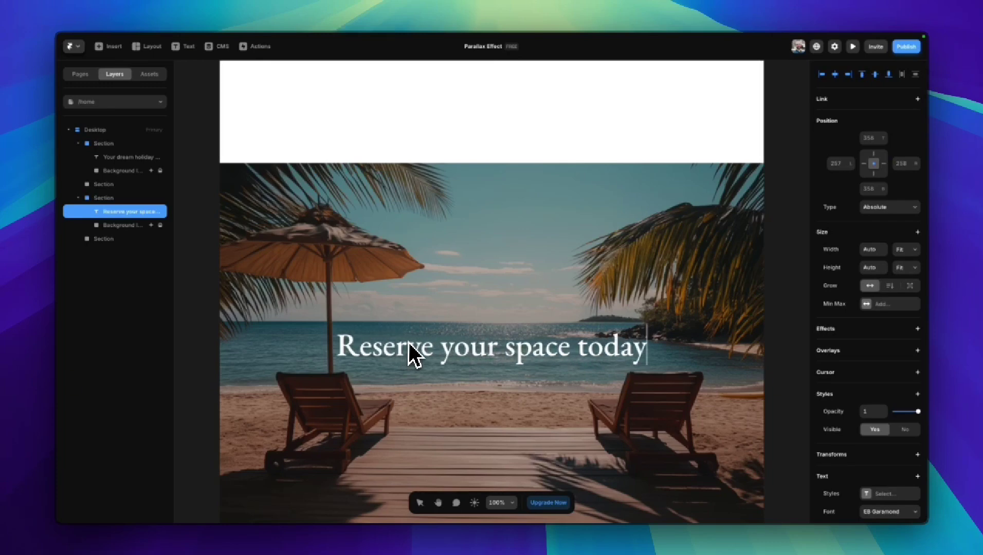
Preview the page and scroll up and down to examine how the background image in the second image section moves.
key("super+p")
scroll(444, 399, "down", 10)
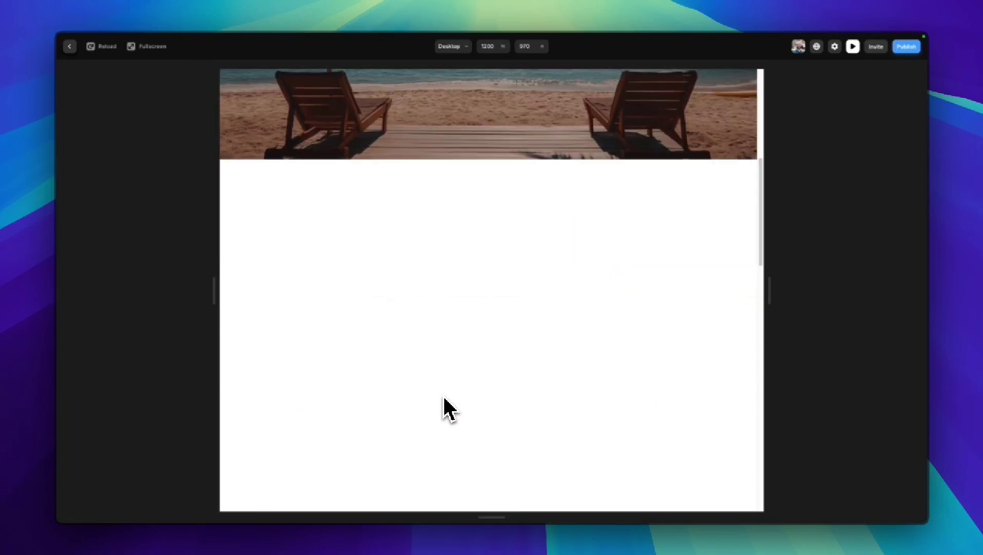
scroll(443, 399, "down", 10)
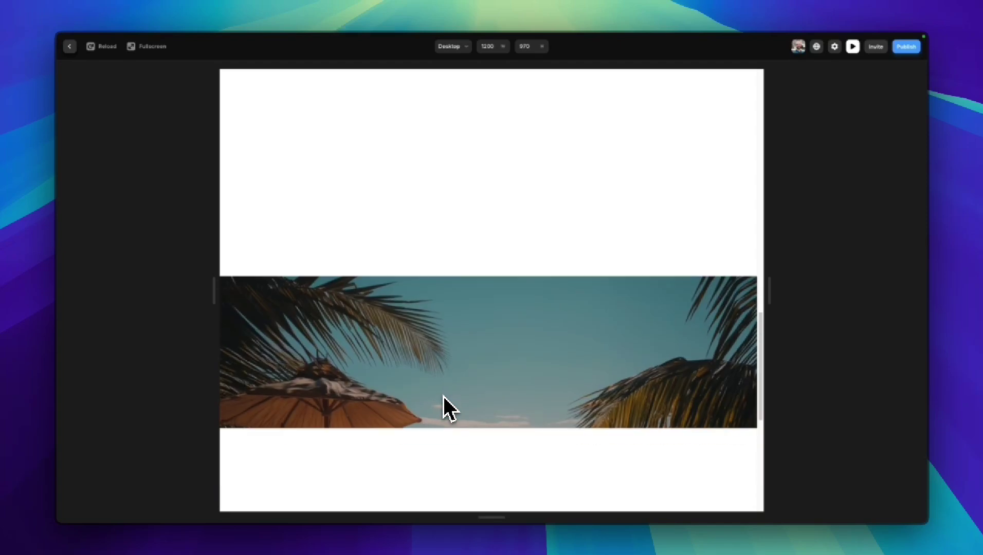
scroll(443, 396, "down", 2)
scroll(444, 397, "up", 5)
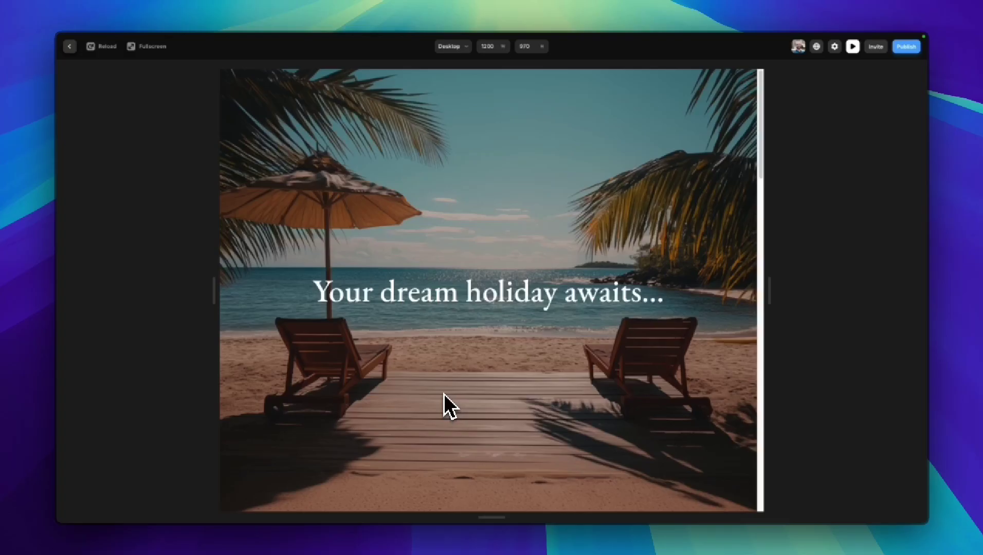
scroll(445, 397, "down", 10)
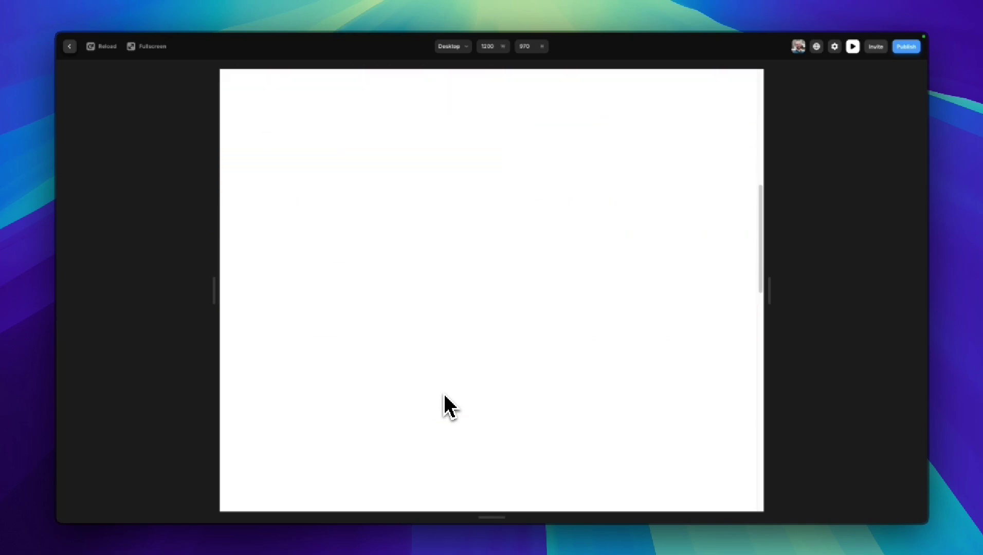
scroll(445, 406, "down", 3)
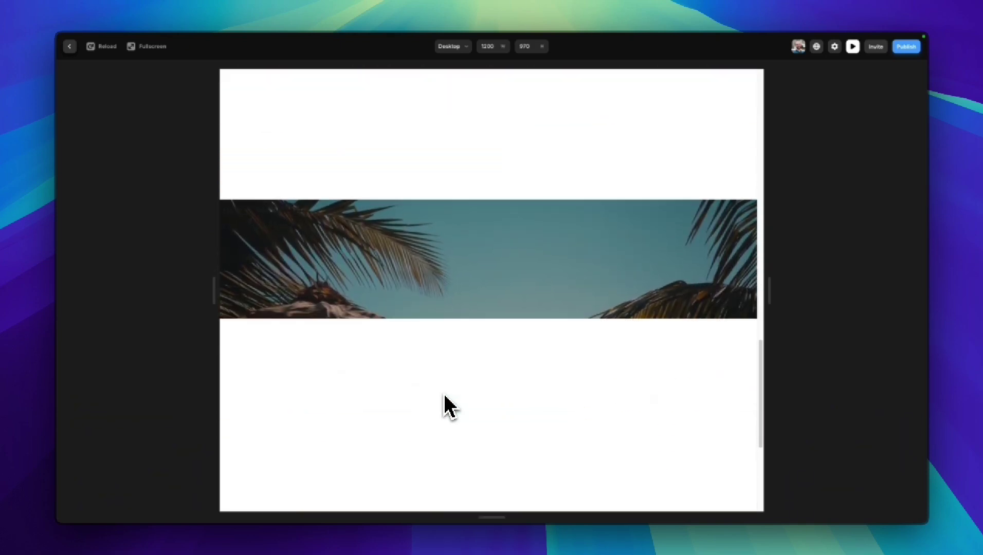
scroll(444, 406, "up", 2)
scroll(445, 395, "up", 2)
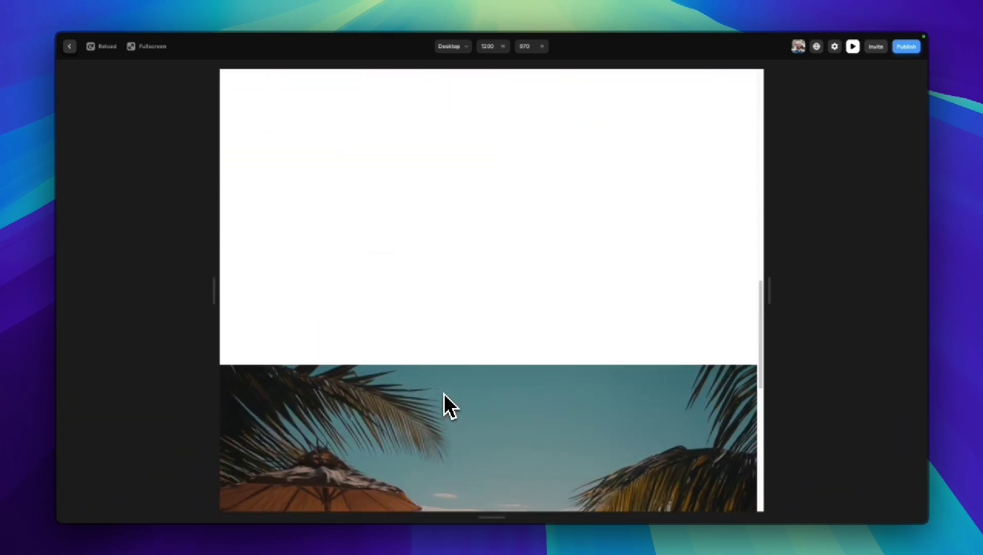
scroll(444, 406, "down", 1)
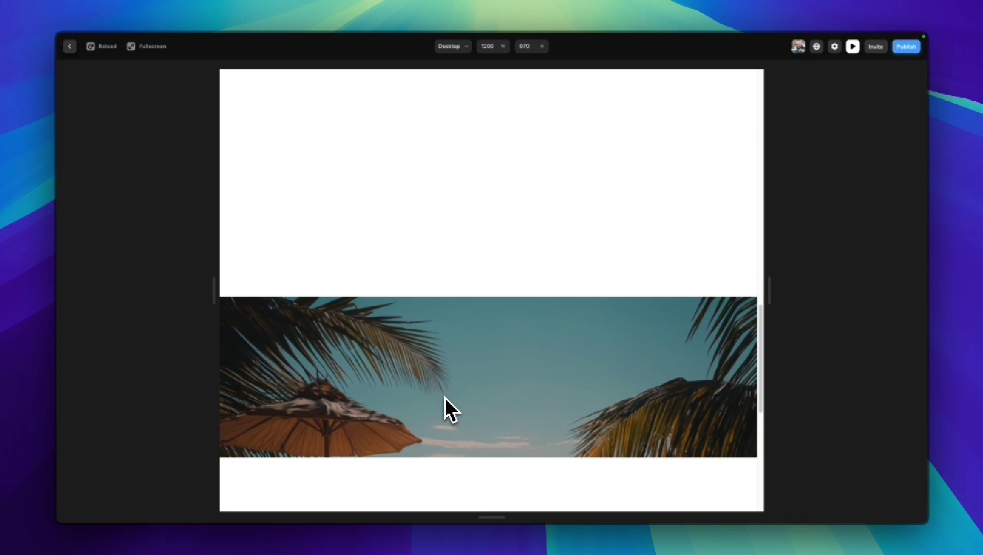
scroll(445, 407, "down", 3)
scroll(445, 400, "up", 6)
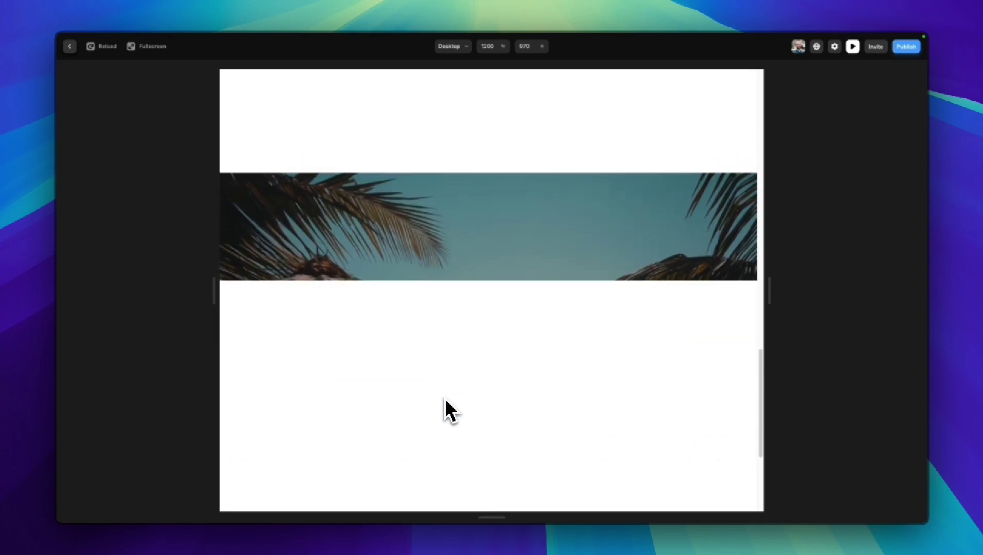
key("Escape")
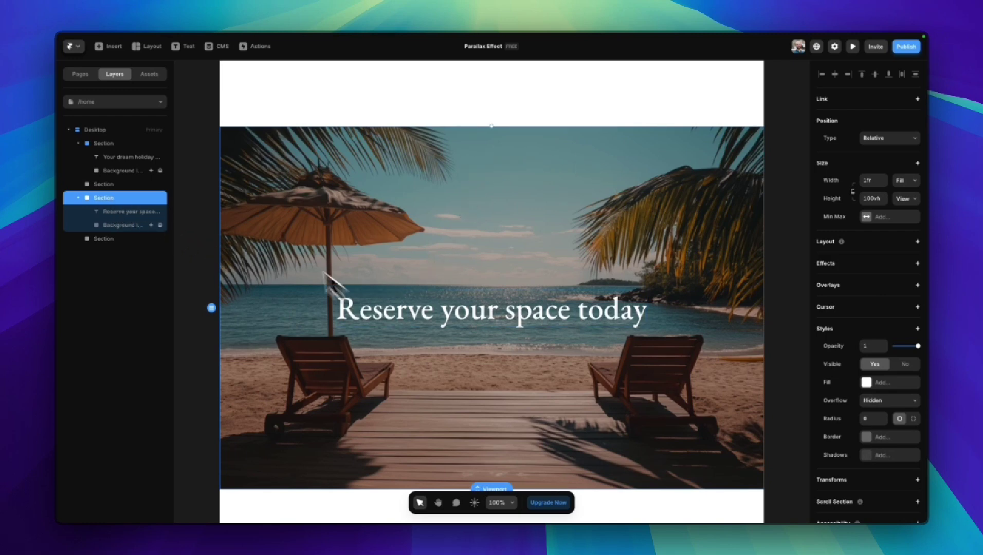
Add a Scroll Section to the second image Section and name it image-section.
left_click(911, 501)
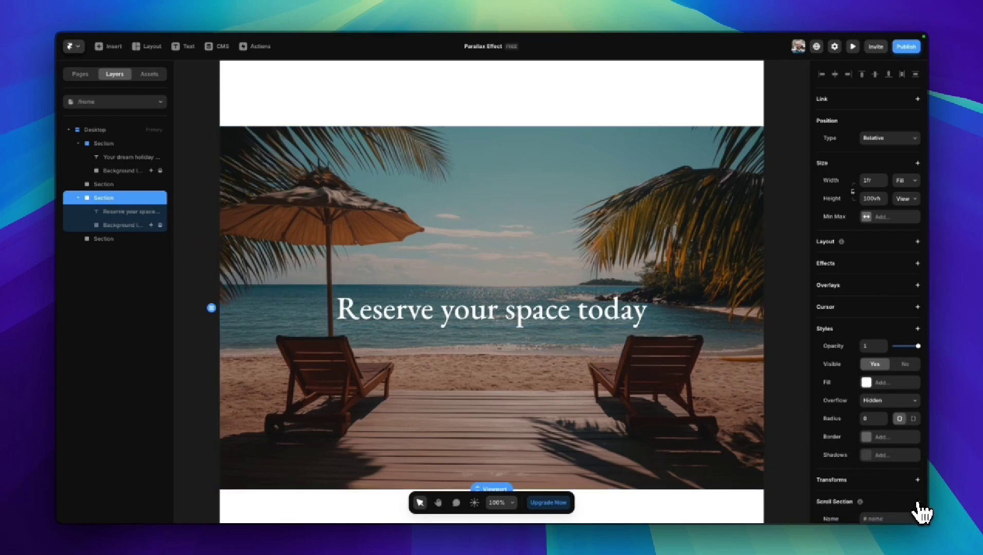
scroll(897, 509, "down", 3)
type("image-section")
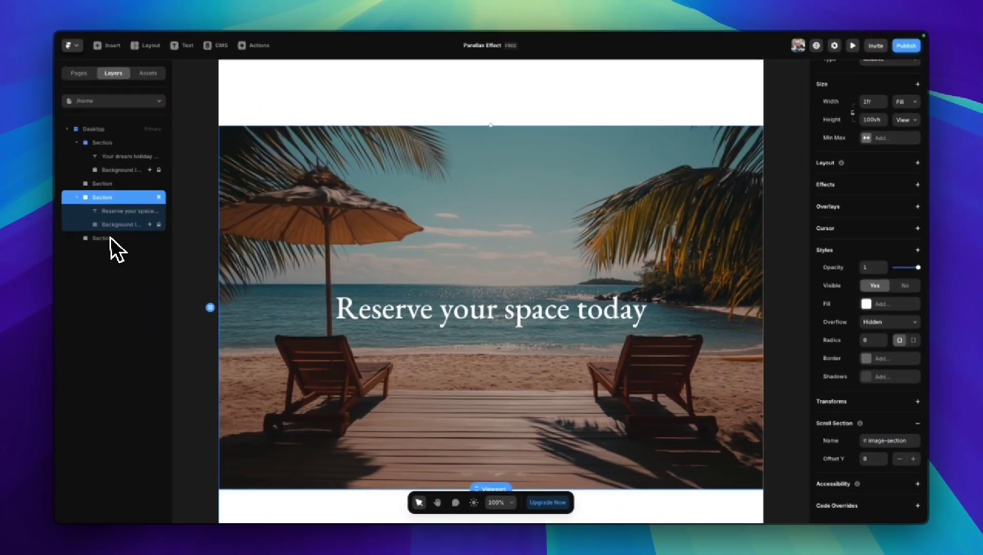
Add a Scroll Section to the blank Section beneath the second image and name it under-section.
left_click(107, 239)
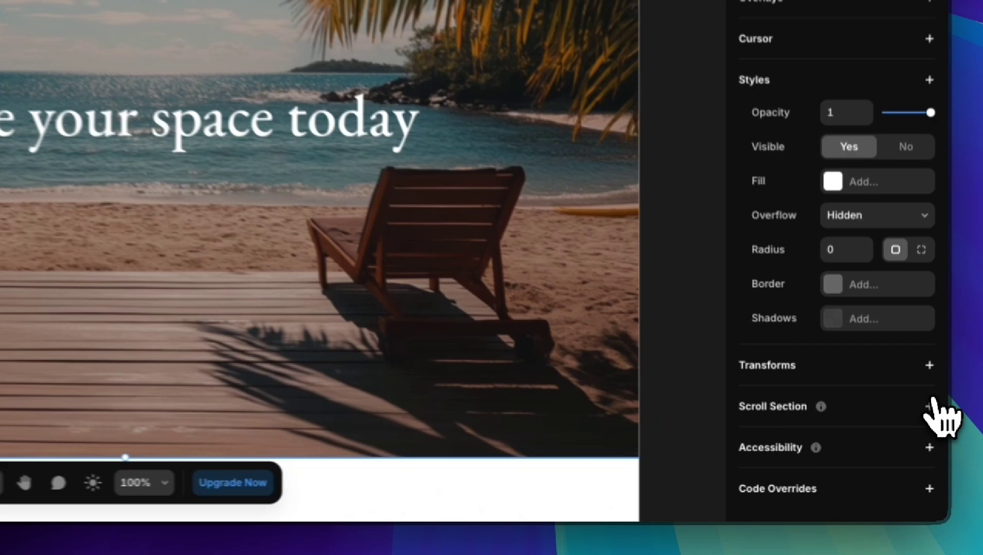
left_click(918, 502)
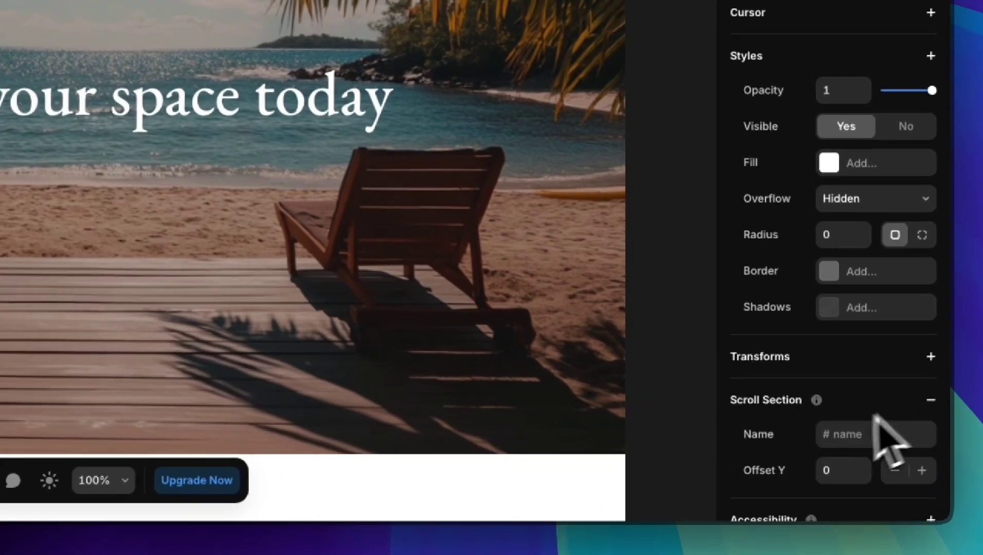
left_click(837, 433)
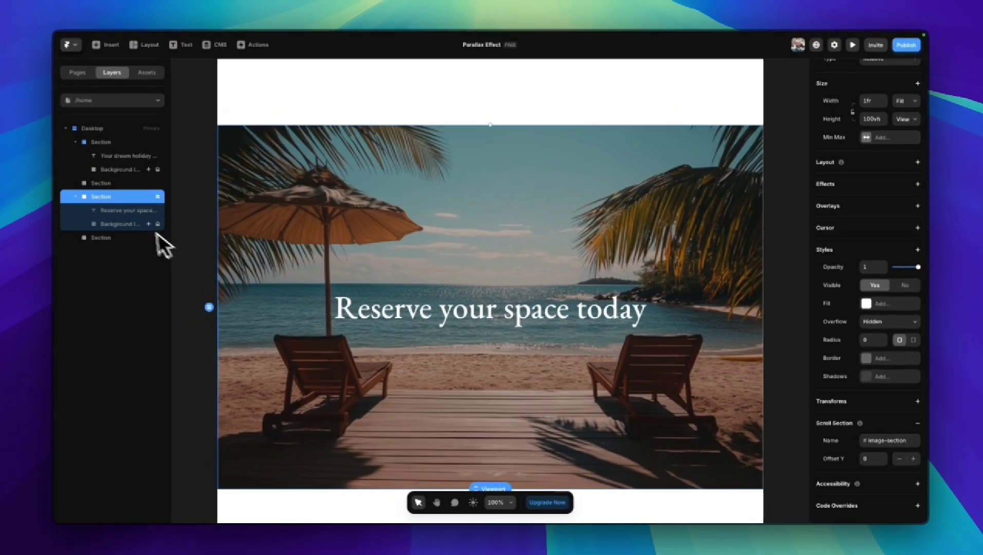
Replace the Scroll Speed effect on the second Background Image layer with a Scroll Transform effect.
left_click(138, 225)
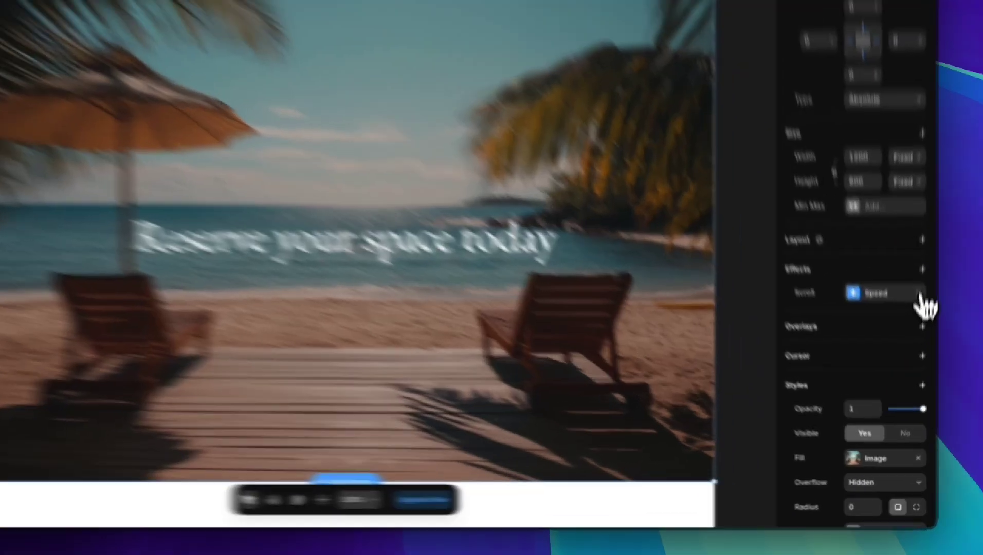
left_click(905, 349)
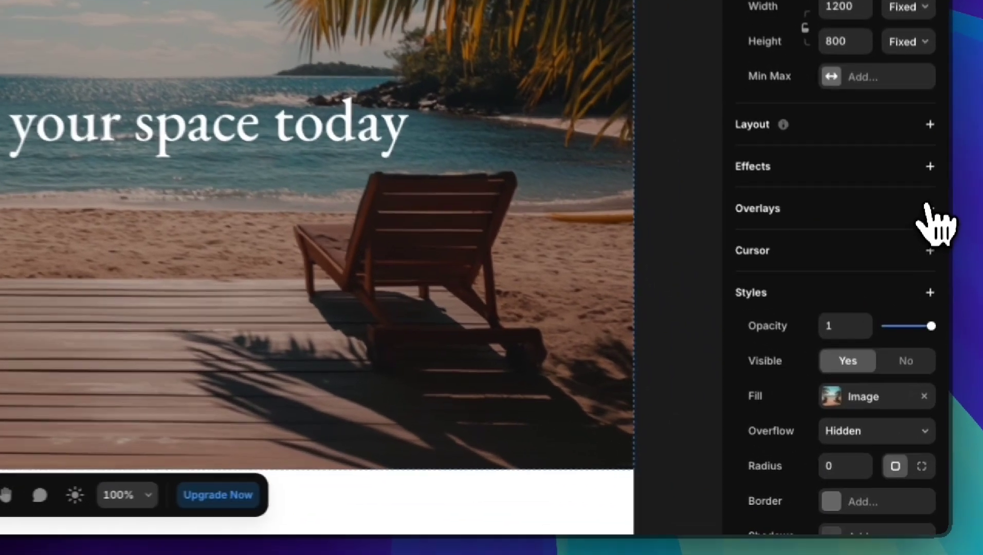
left_click(931, 155)
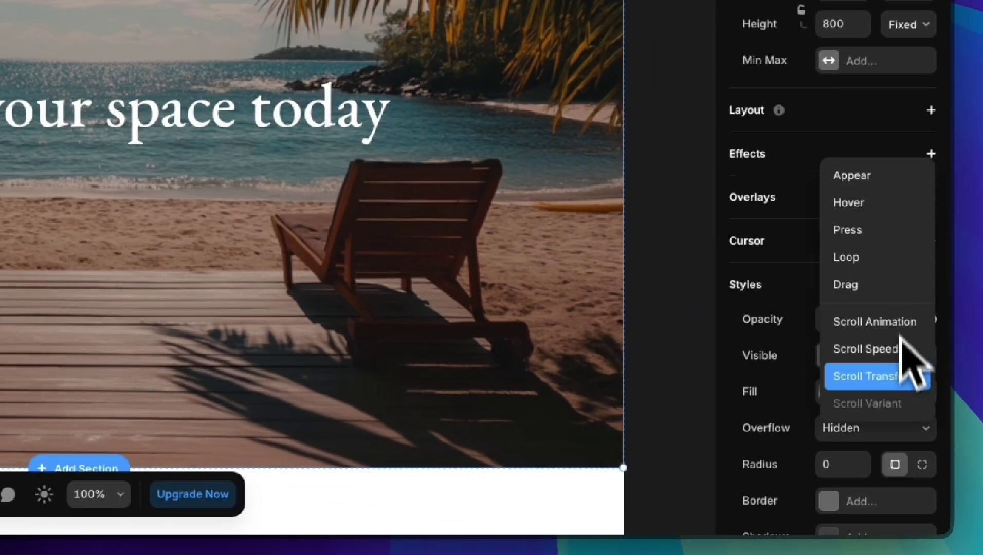
left_click(911, 377)
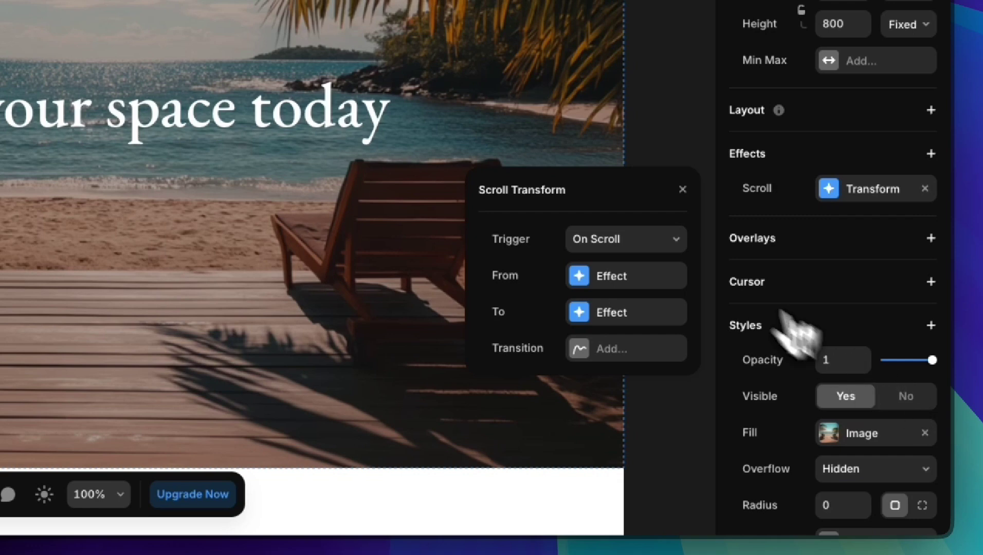
Set the Scroll Transform trigger to Section in View and choose #image-section as its section.
left_click(638, 240)
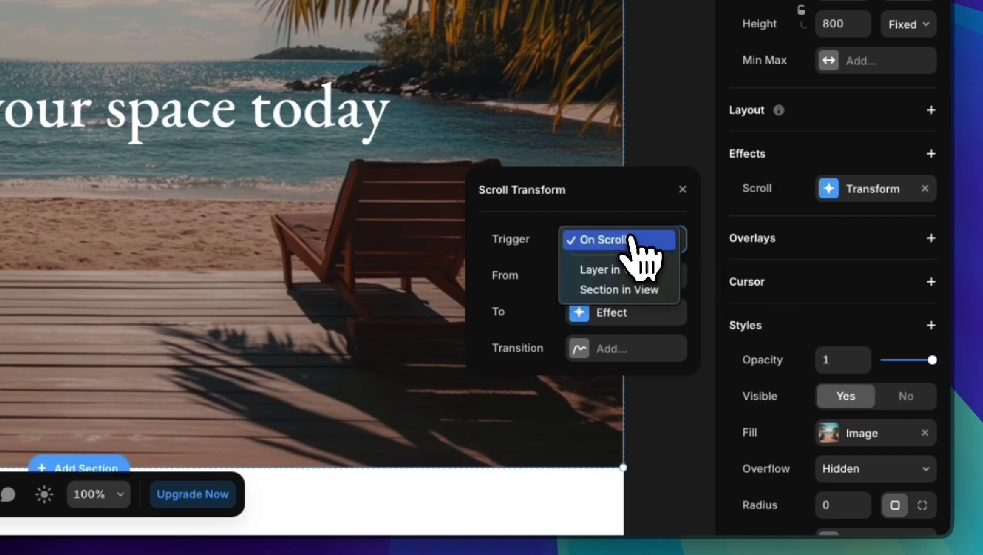
left_click(626, 291)
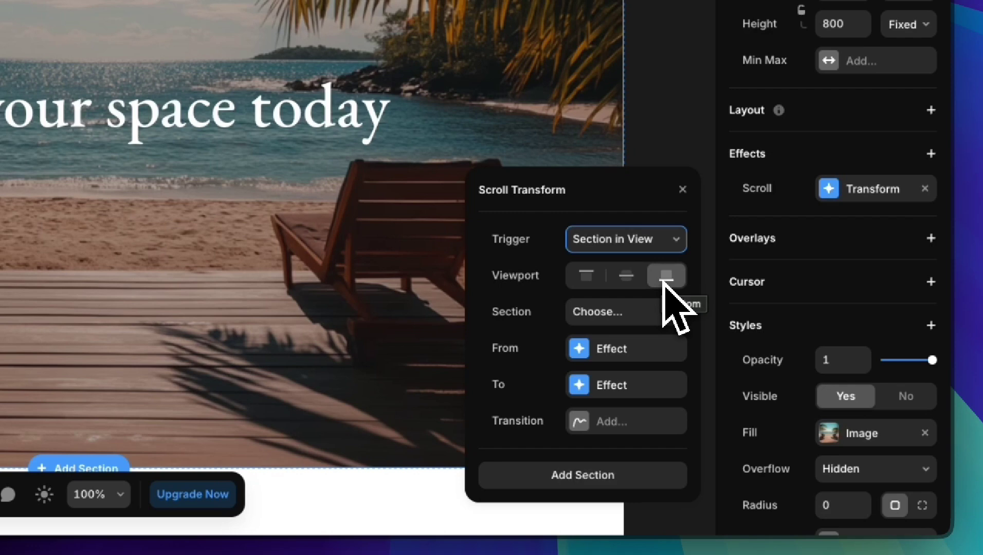
left_click(643, 312)
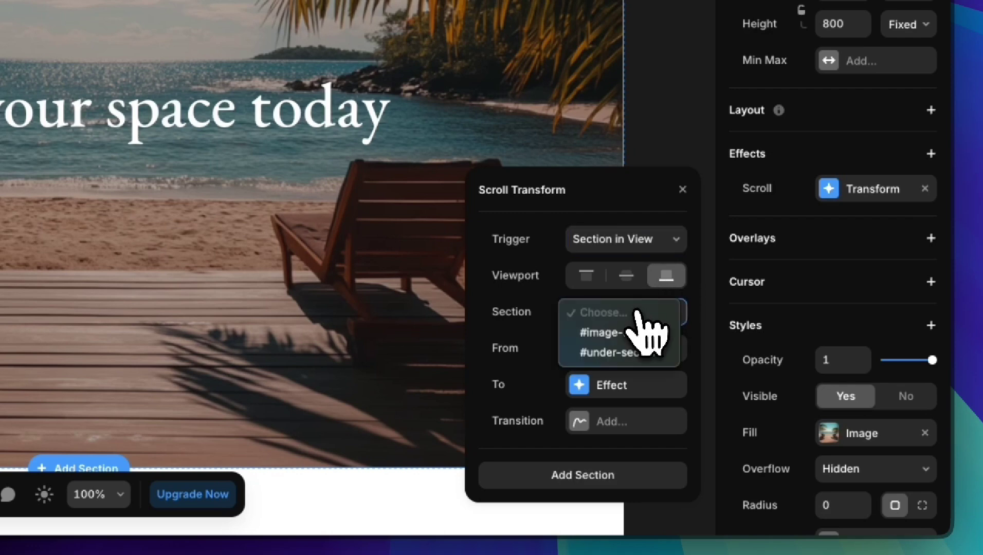
left_click(638, 333)
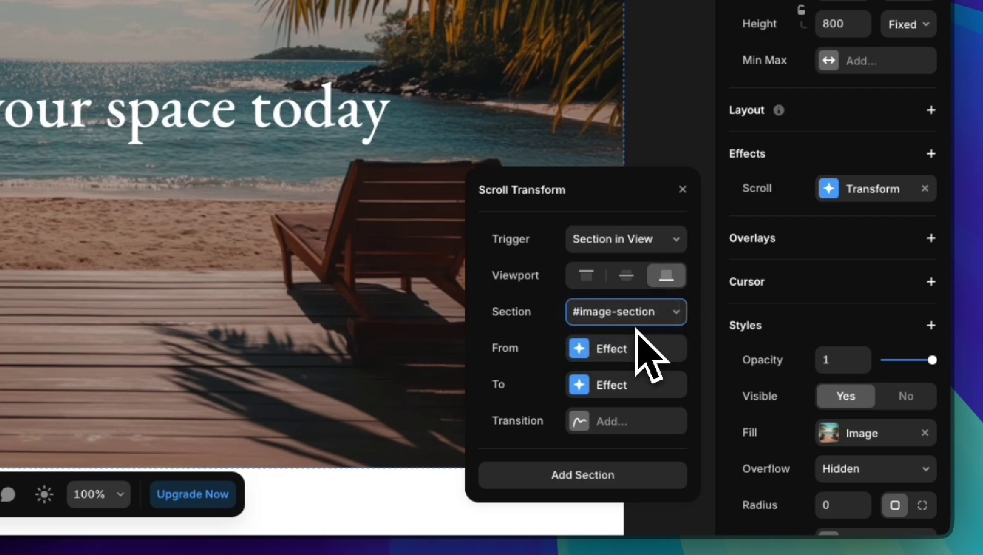
Set the Scroll Transform's From effect to opacity 1, scale 1 and a Y offset of -200.
left_click(634, 353)
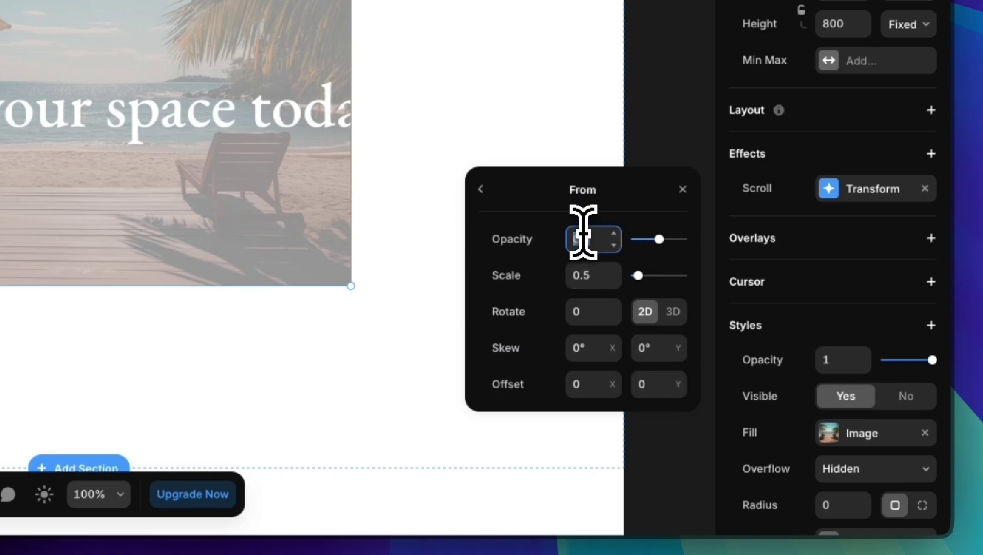
type("1")
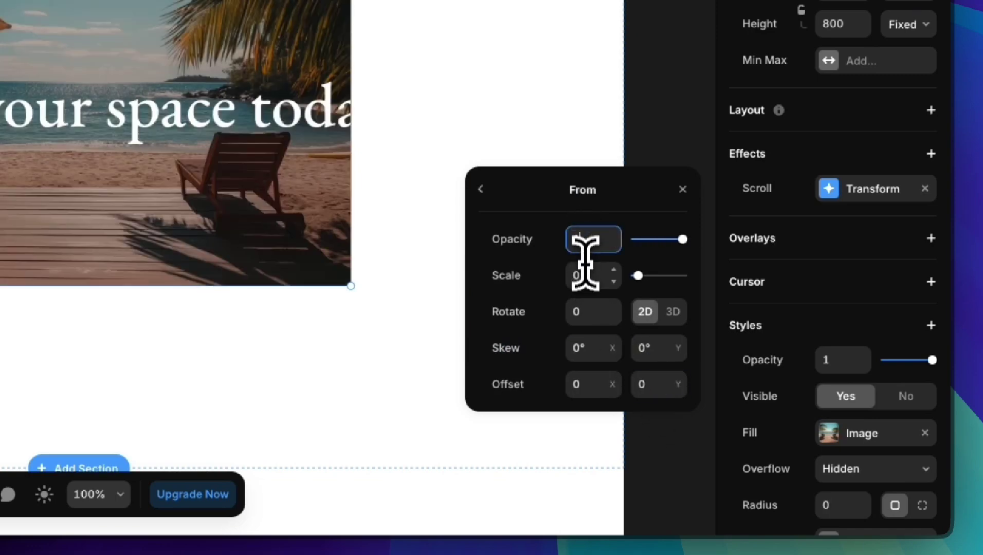
type("1")
left_click(649, 384)
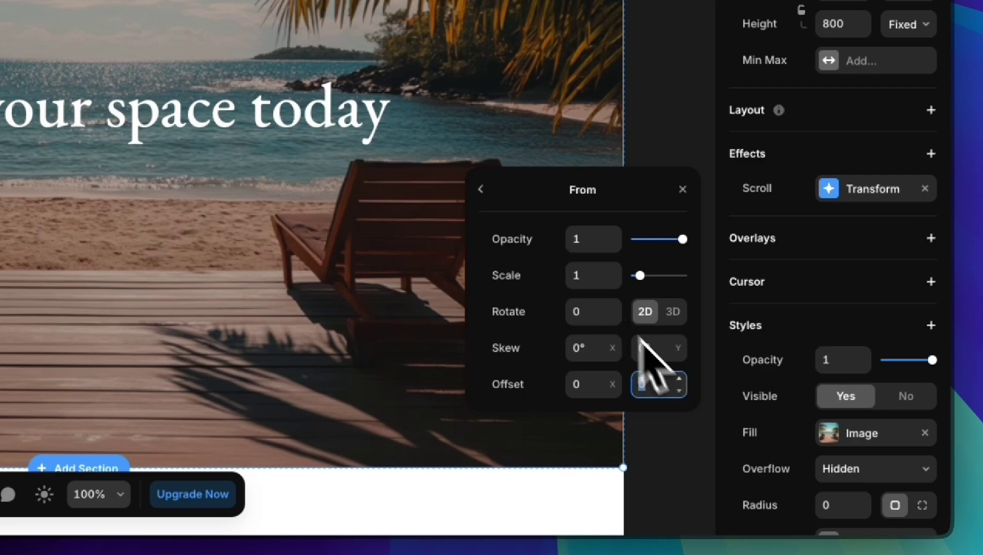
type("-2")
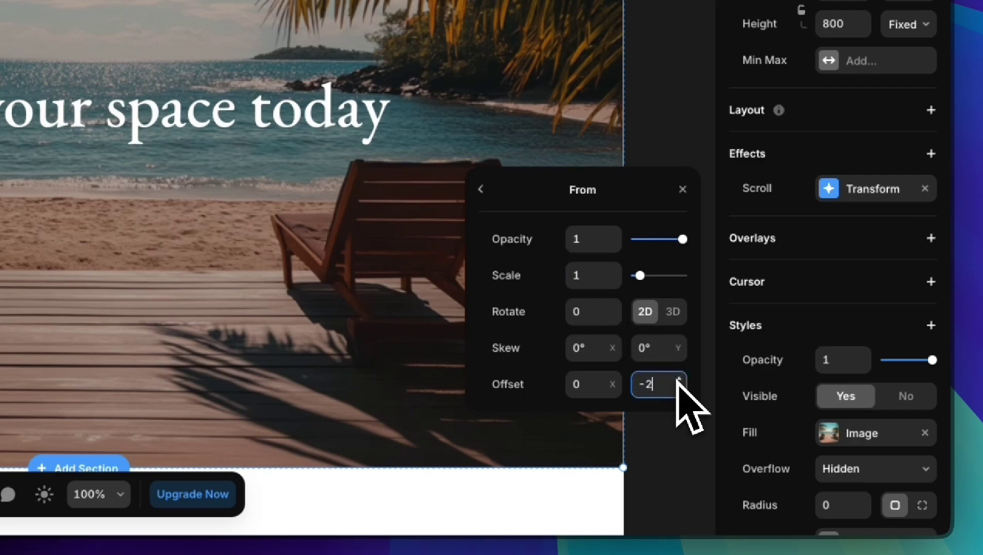
type("00")
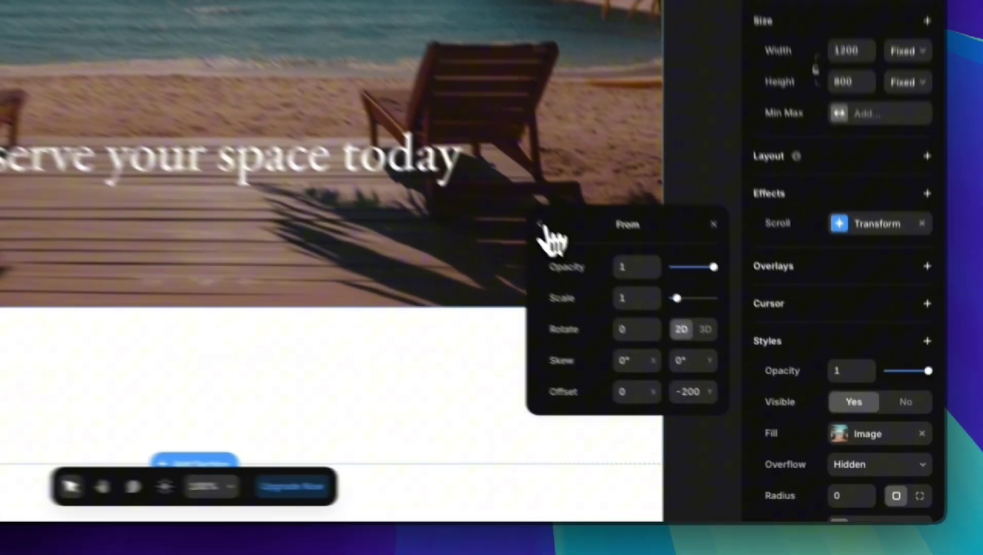
left_click(693, 350)
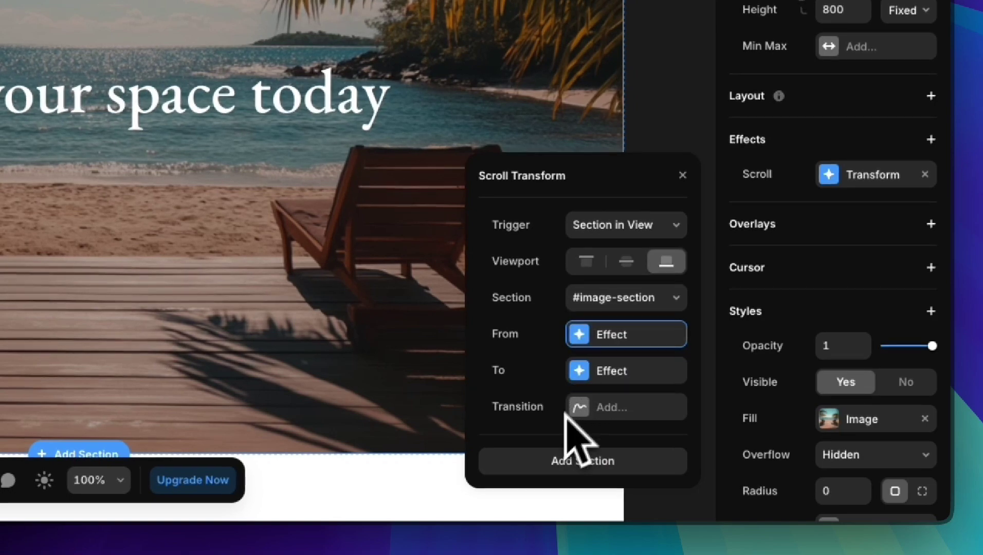
Add another section to the Scroll Transform and set it to #under-section.
left_click(558, 459)
left_click(575, 395)
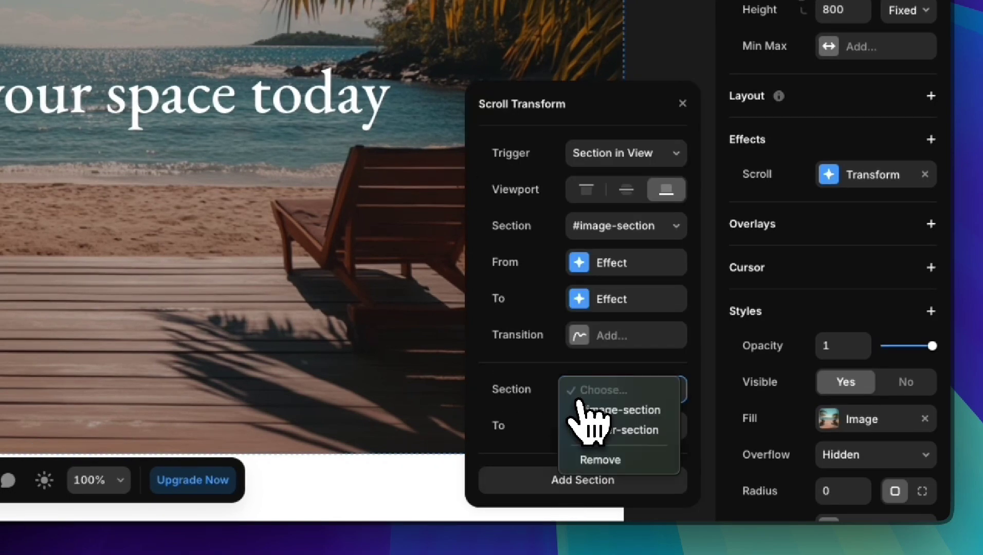
left_click(581, 412)
left_click(583, 395)
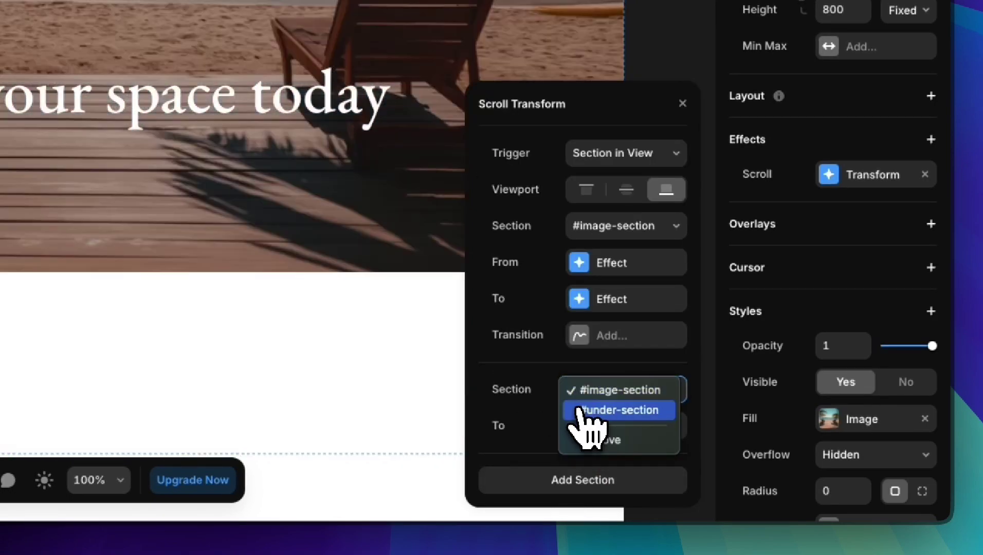
left_click(580, 412)
left_click(583, 417)
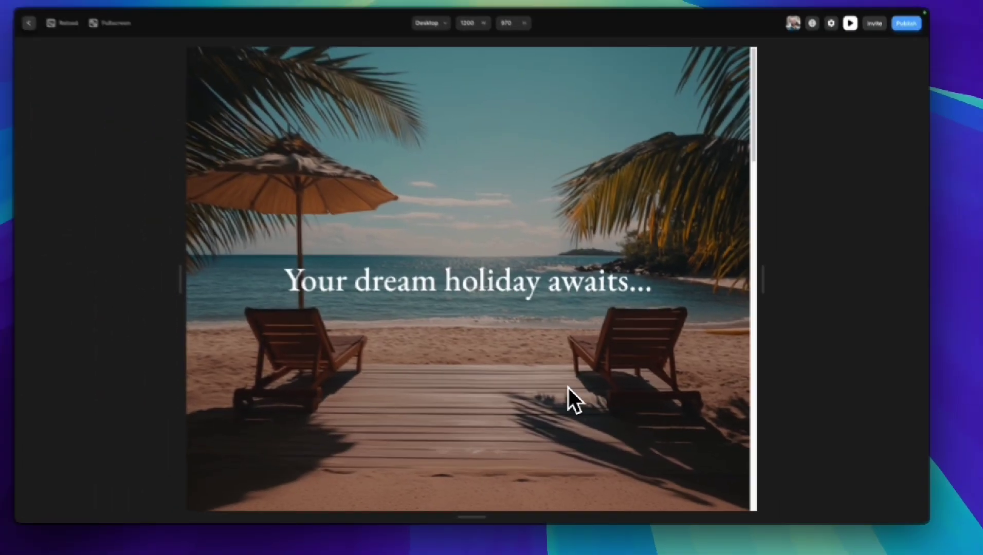
Scroll through the page preview and examine the parallax motion of the "Your dream holiday awaits..." and "Reserve your space today" image sections.
scroll(580, 393, "down", 5)
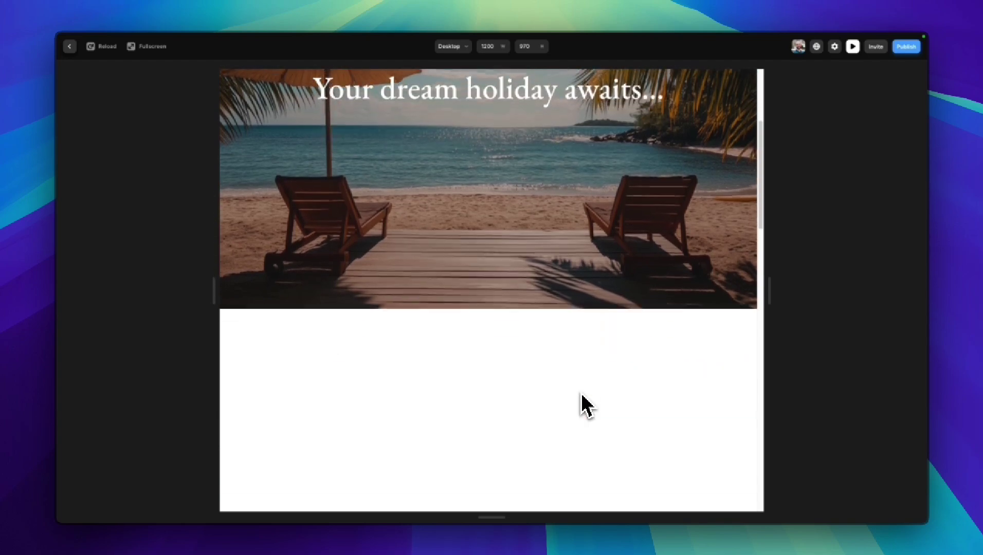
scroll(586, 406, "up", 10)
scroll(587, 406, "down", 9)
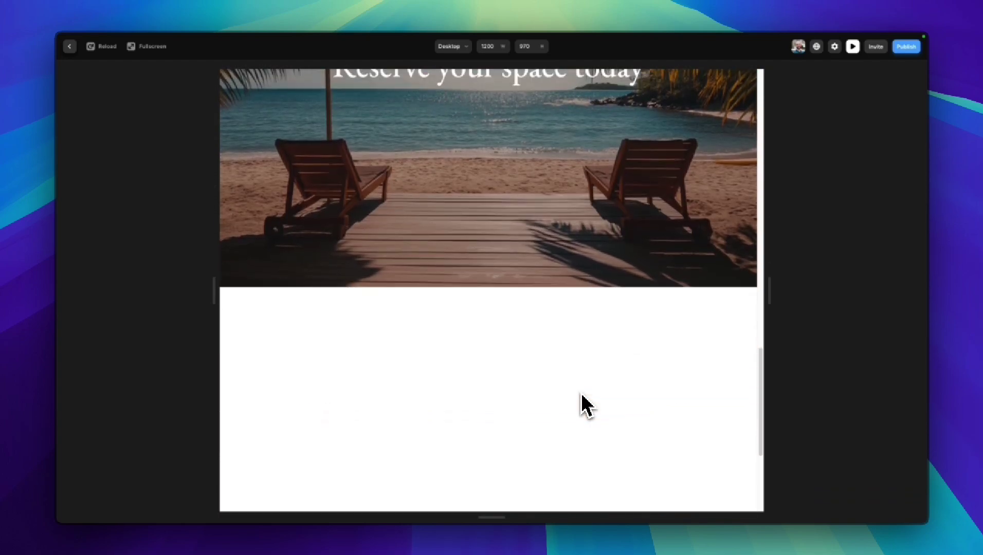
scroll(582, 396, "up", 8)
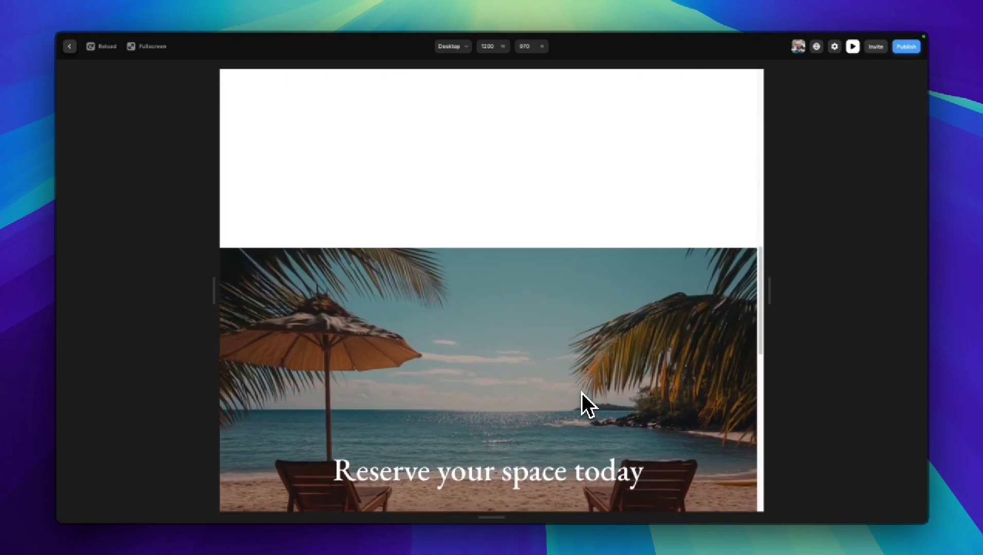
scroll(583, 396, "down", 4)
scroll(581, 393, "down", 3)
scroll(581, 393, "up", 3)
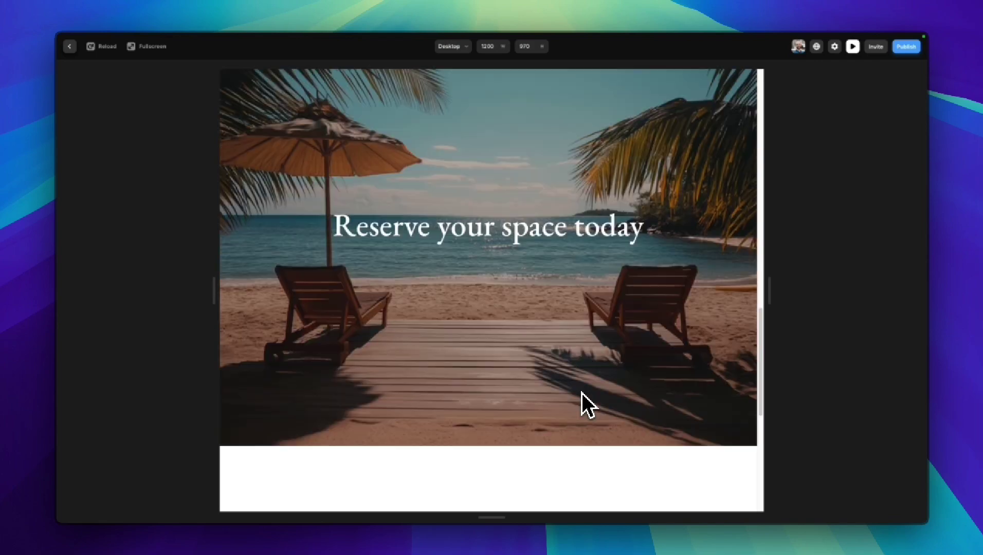
key("Escape")
Open the Scroll Transform settings of the background image layer behind the "Your dream holiday awaits..." heading.
left_click(144, 226)
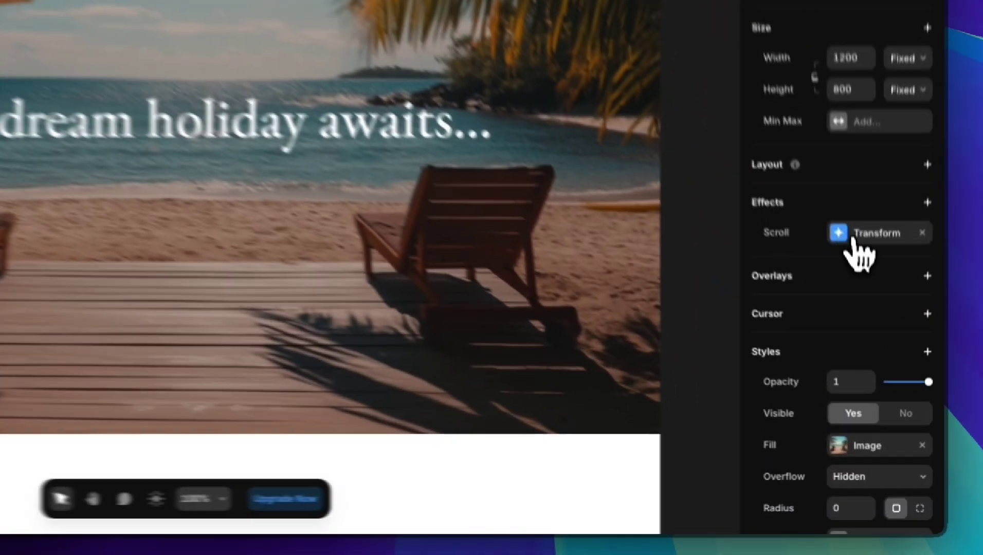
left_click(880, 350)
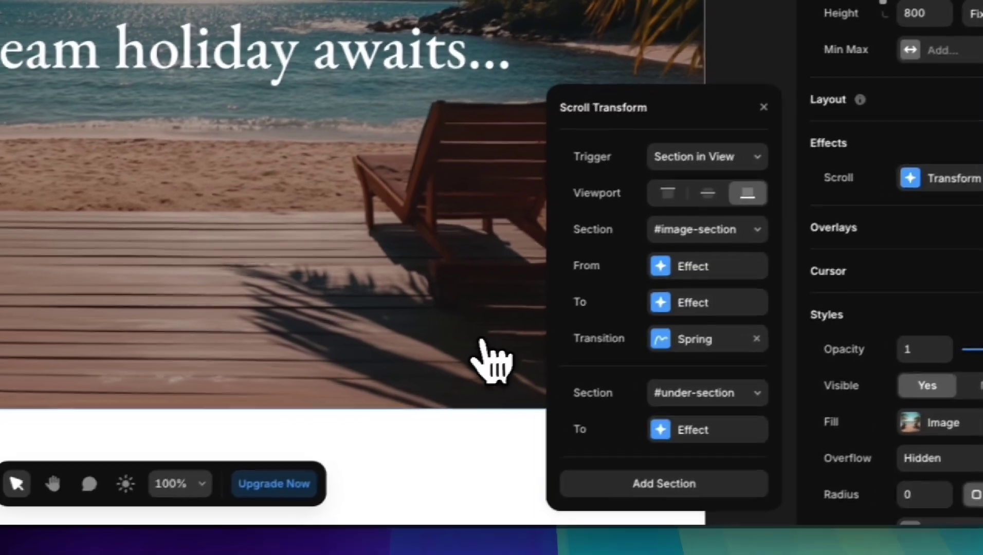
Preview the page again and examine how the "Reserve your space today" image moves when scrolling back and forth across its section.
key("super+p")
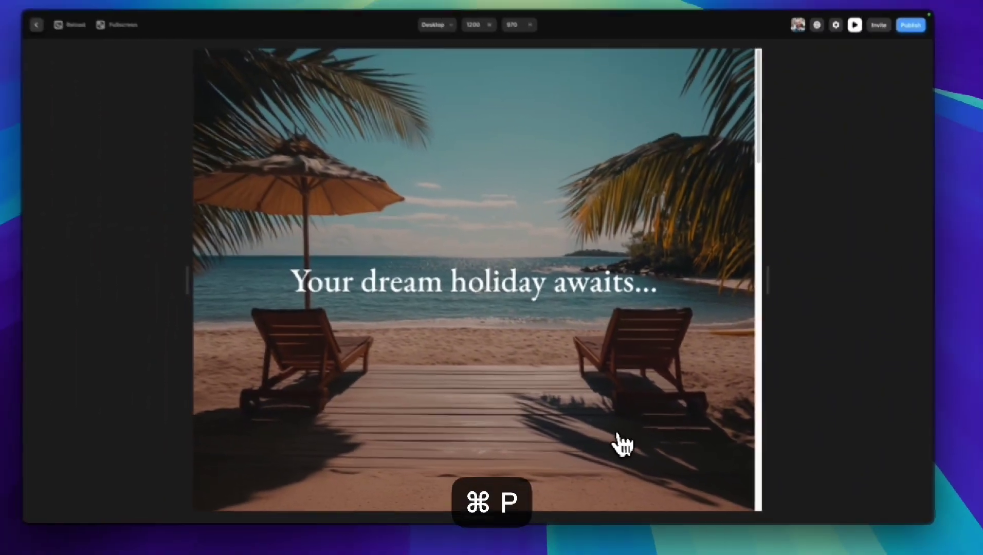
scroll(623, 445, "down", 10)
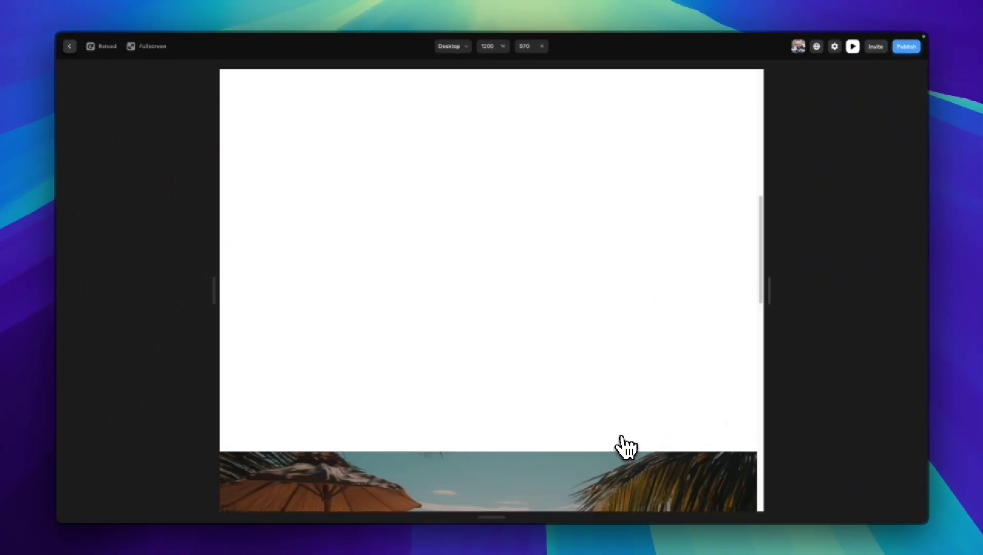
scroll(624, 439, "down", 5)
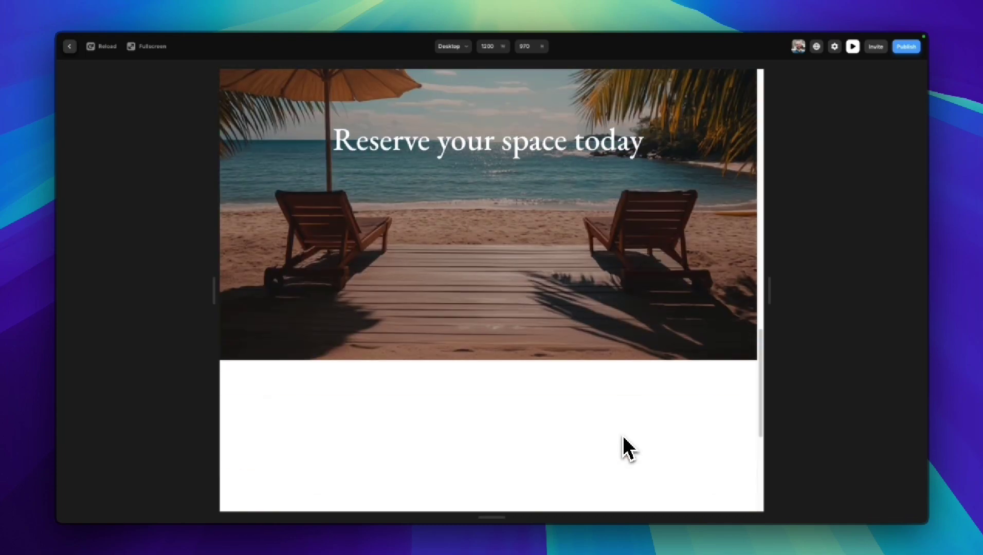
scroll(623, 437, "up", 4)
scroll(623, 447, "down", 4)
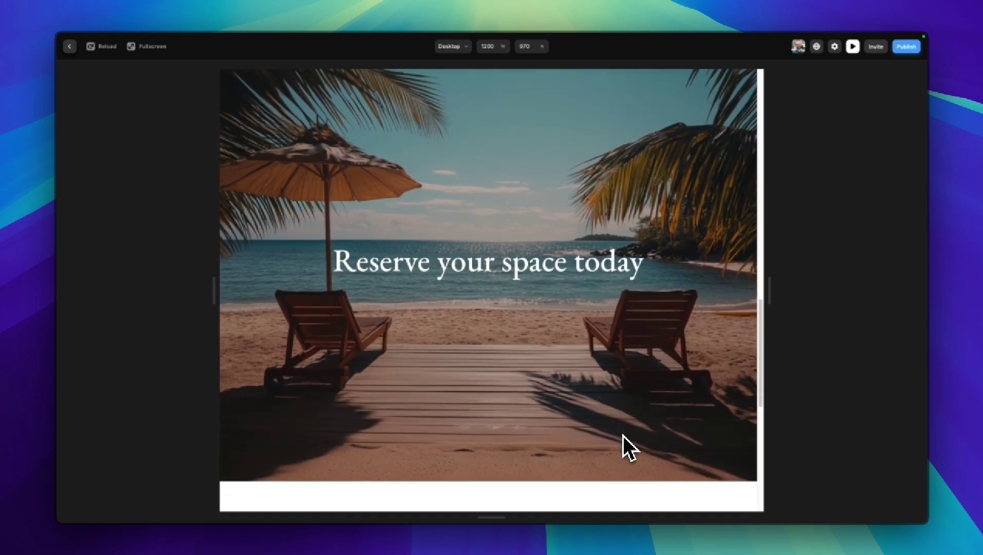
scroll(624, 447, "up", 3)
scroll(623, 447, "up", 2)
scroll(623, 447, "down", 6)
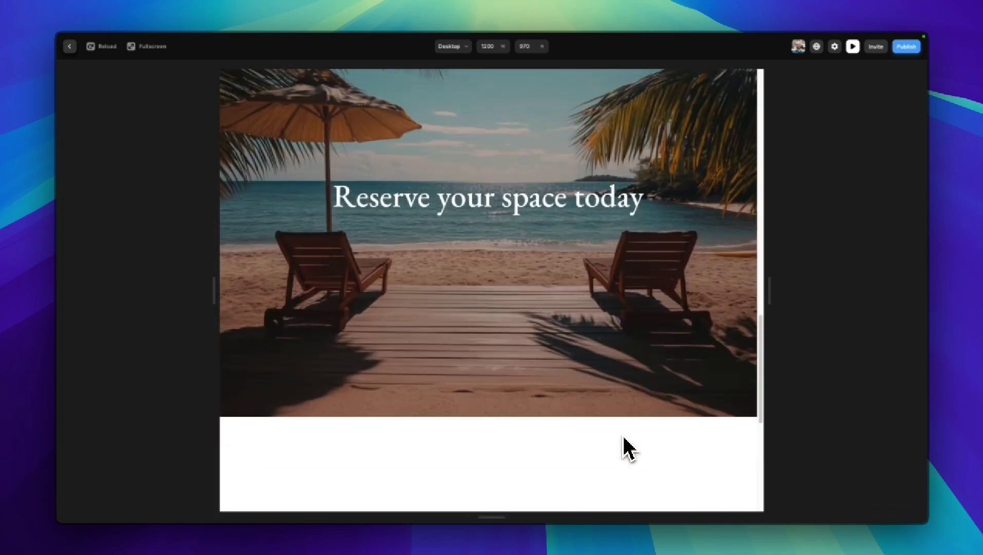
scroll(624, 447, "up", 3)
scroll(624, 440, "up", 3)
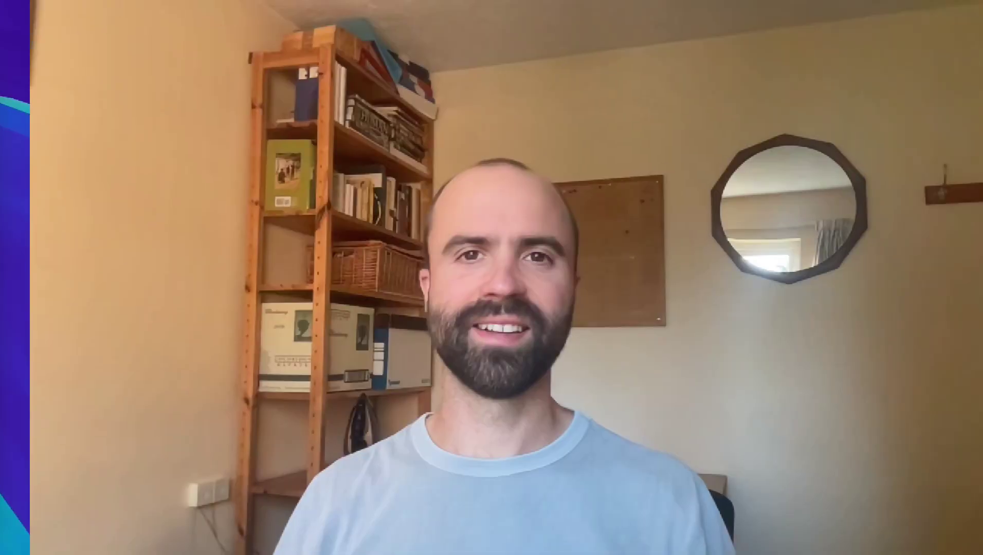